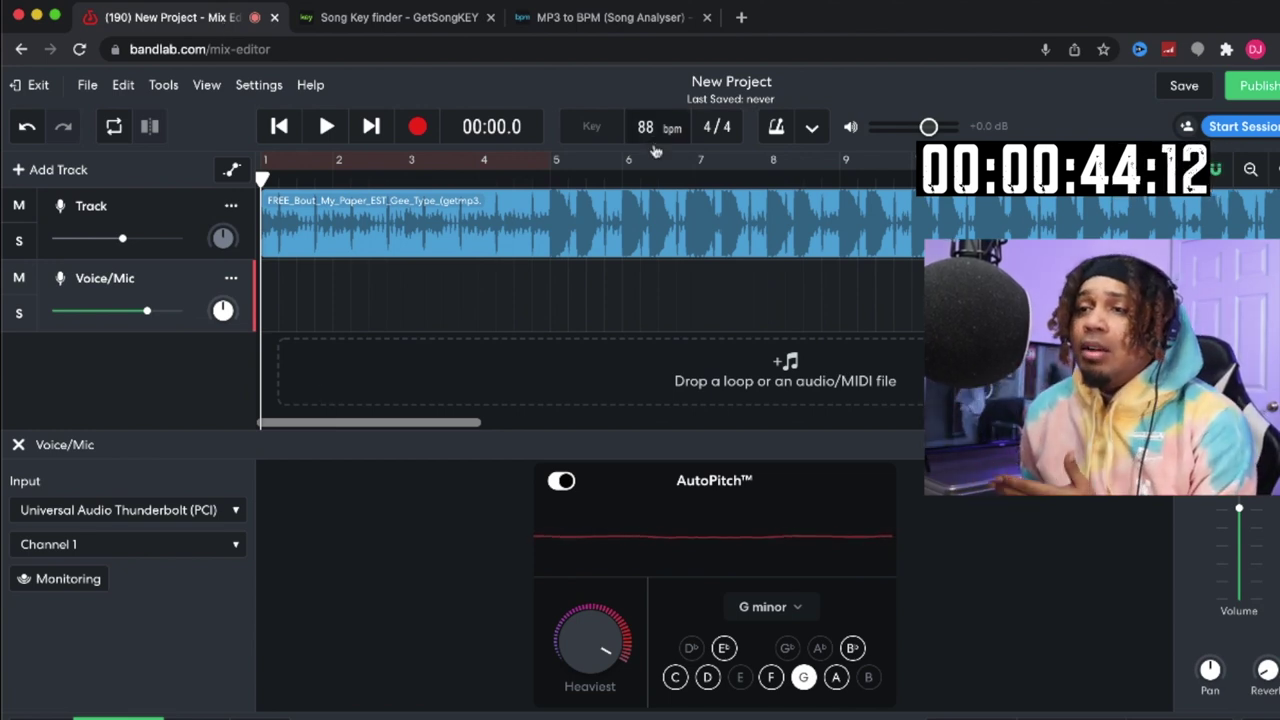
# Step: Set the project key to G minor and look at the GetSongKEY key finder page before returning to the mix editor
pyautogui.click(596, 130)
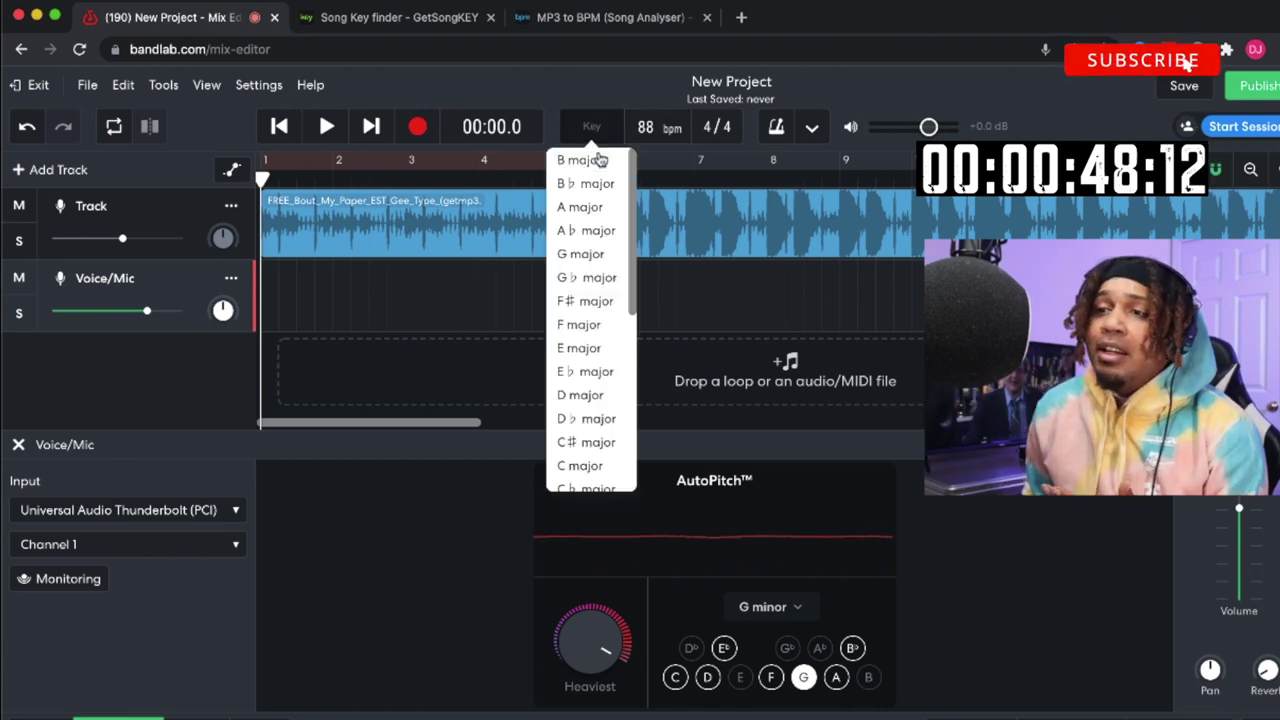
pyautogui.scroll(-4, 566, 350)
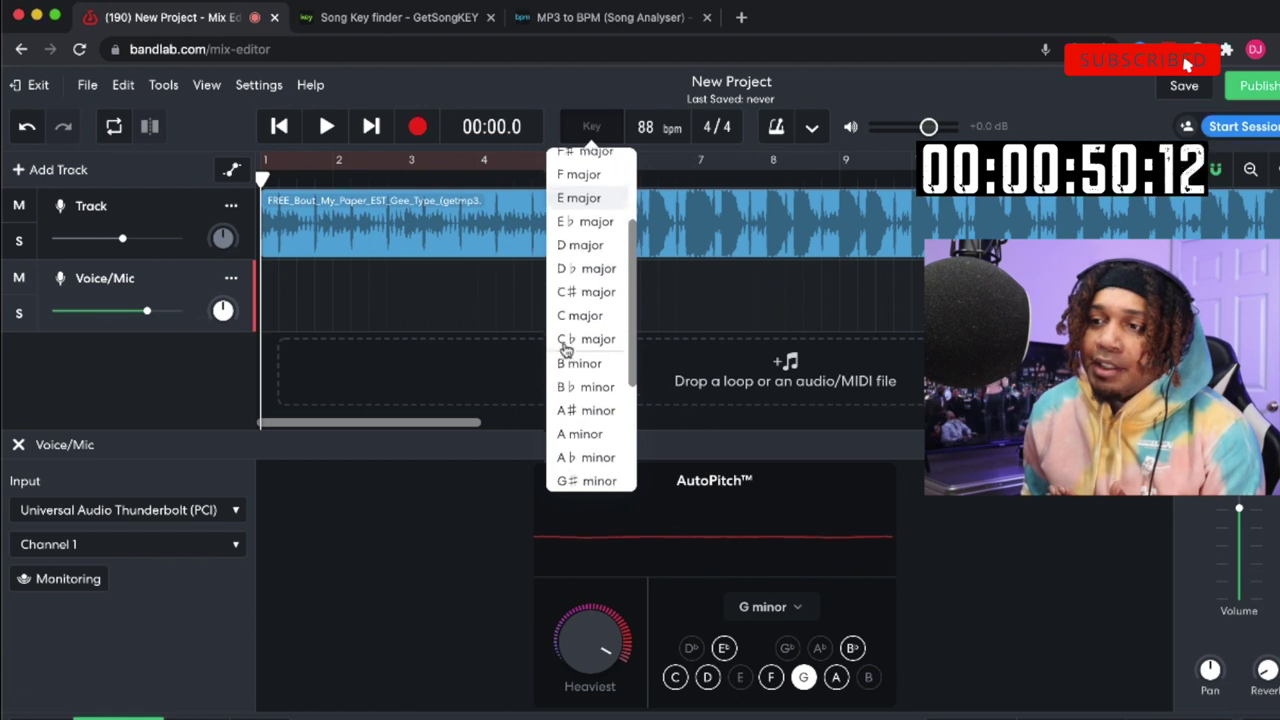
pyautogui.click(580, 431)
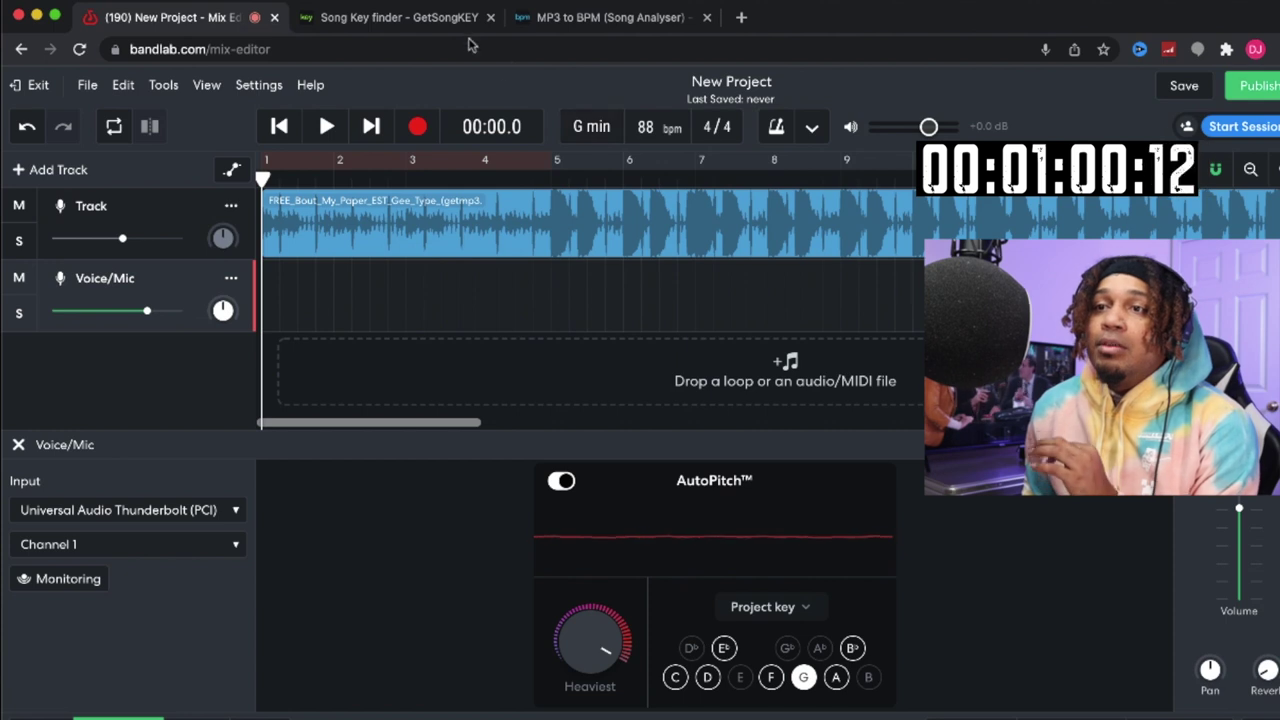
pyautogui.click(428, 20)
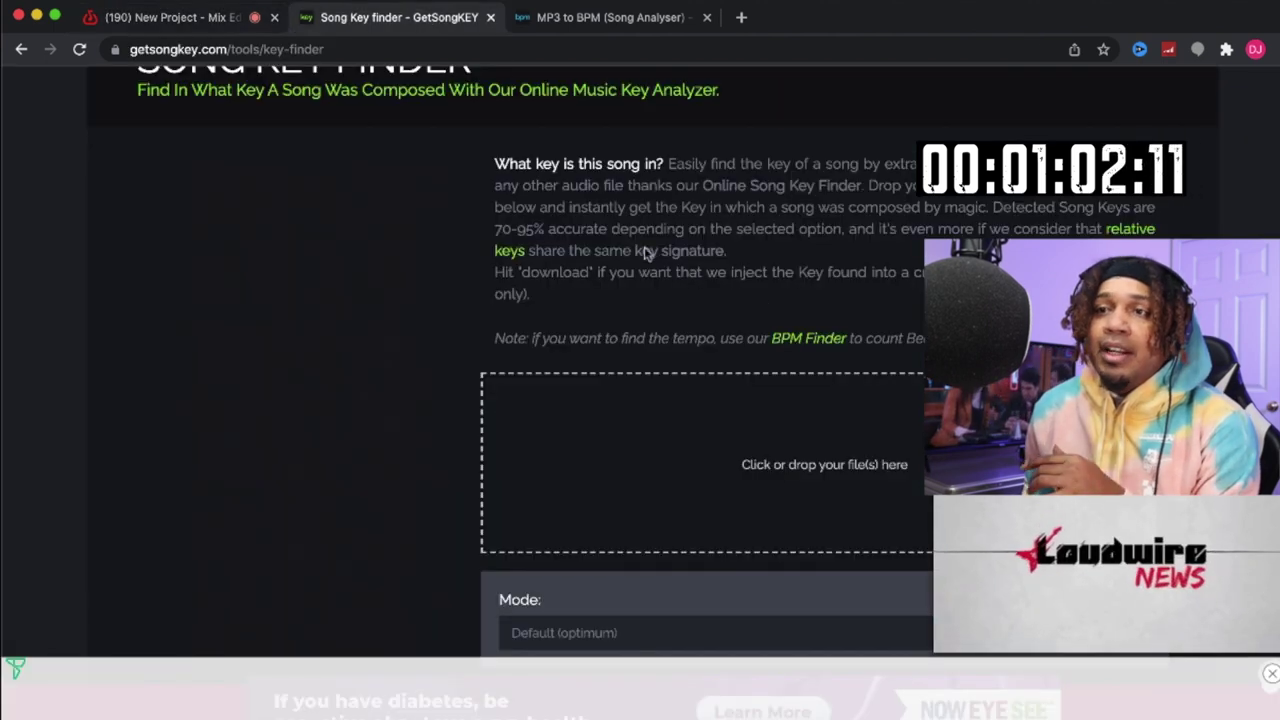
pyautogui.click(165, 18)
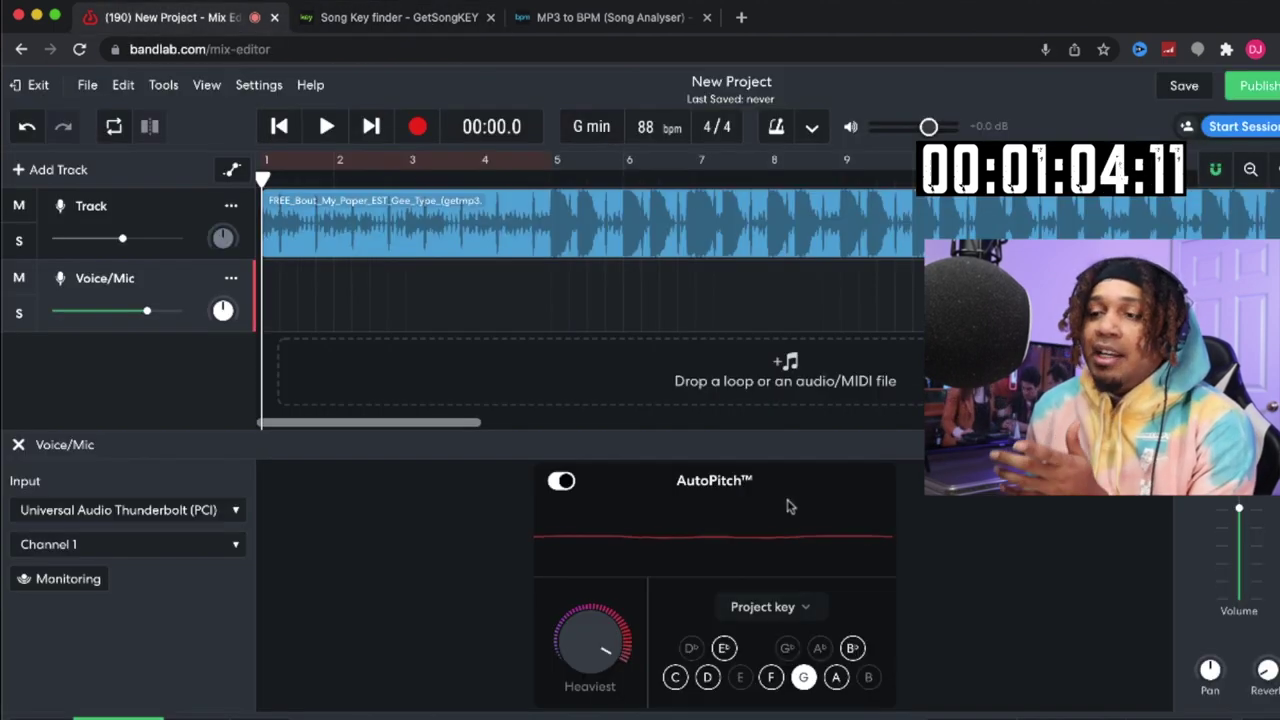
# Step: Switch AutoPitch off and on, try E minor as its scale, and restore G minor
pyautogui.click(560, 483)
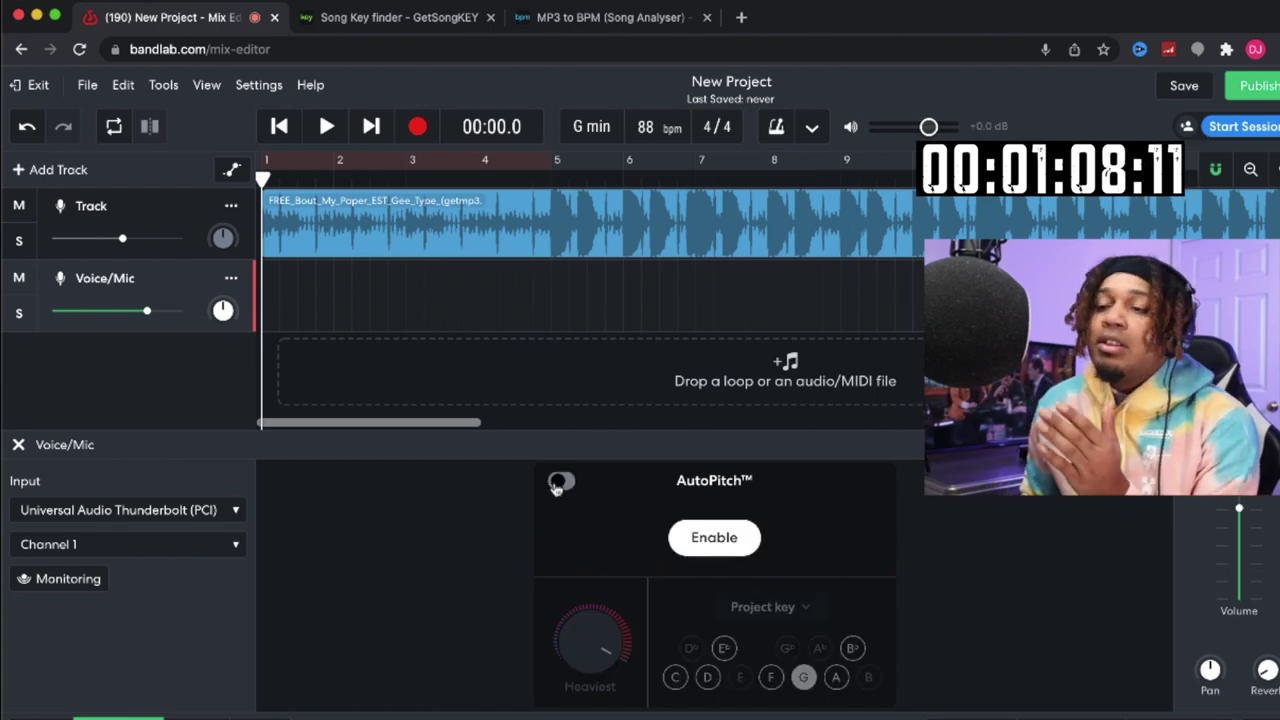
pyautogui.click(562, 483)
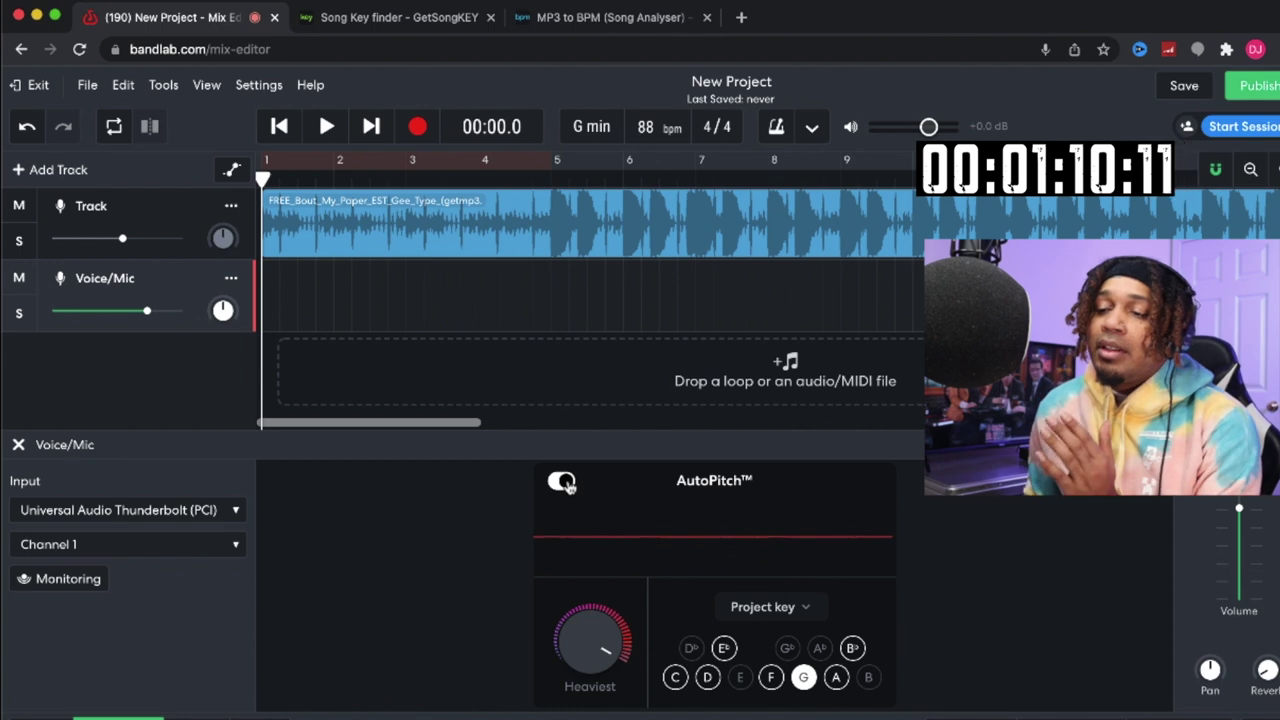
pyautogui.click(805, 607)
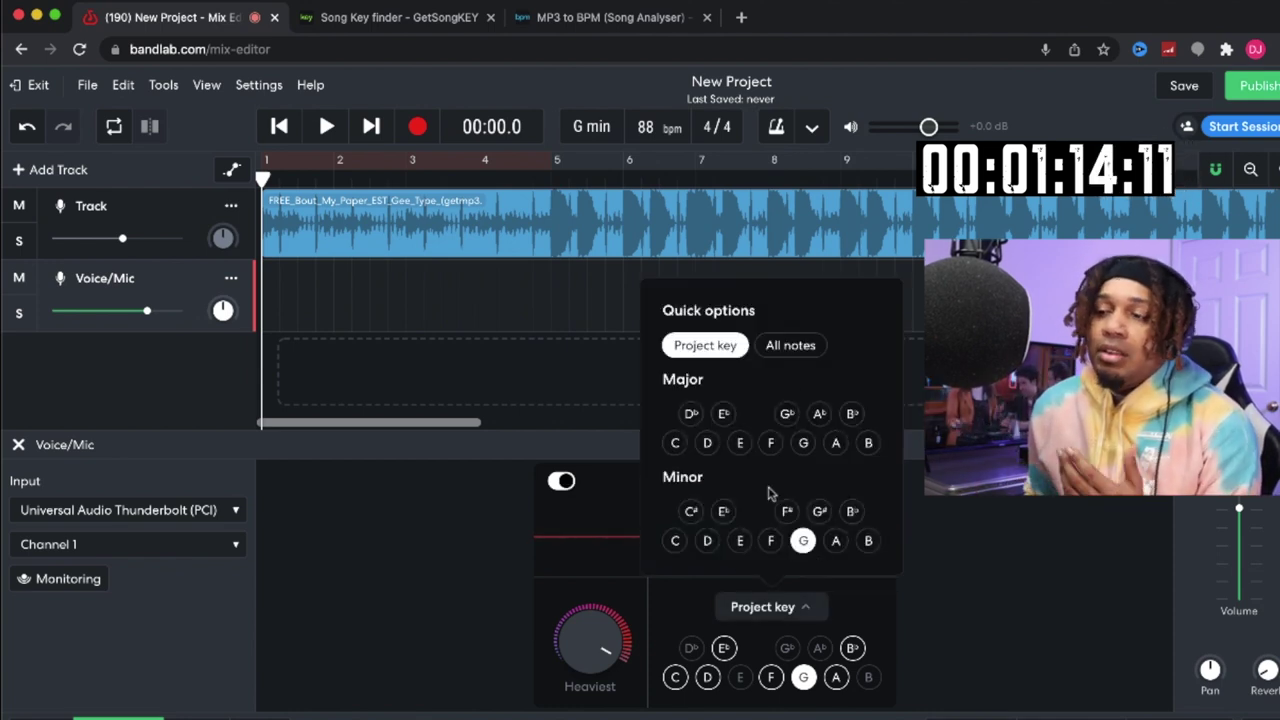
pyautogui.click(738, 541)
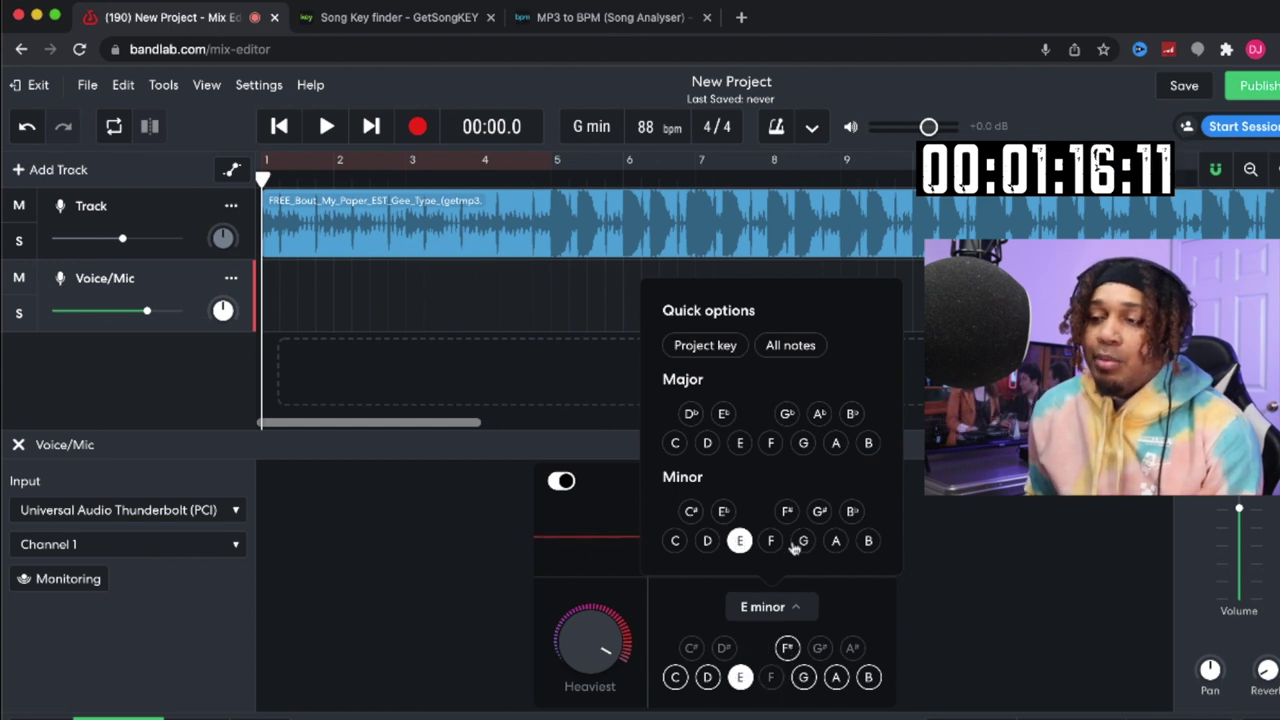
pyautogui.click(800, 543)
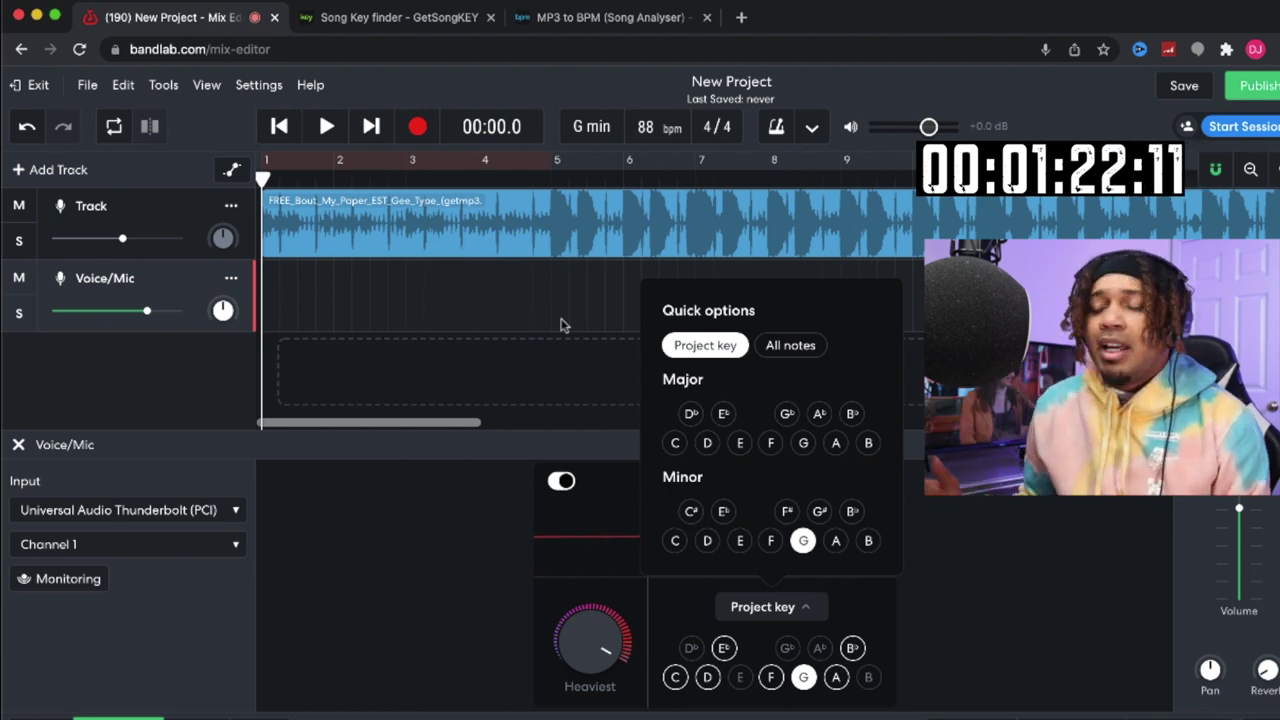
pyautogui.click(975, 572)
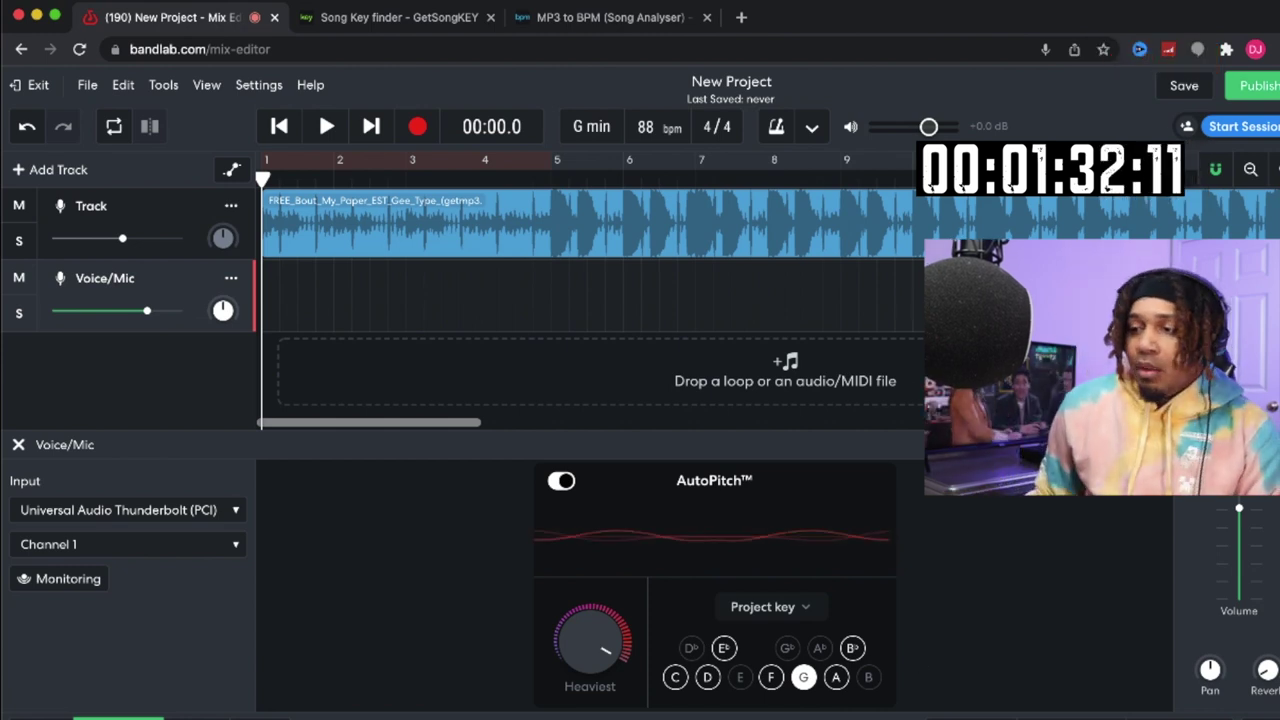
# Step: Switch to the UAD Console, mute the Analog 1 channel, and return to BandLab
pyautogui.click(874, 717)
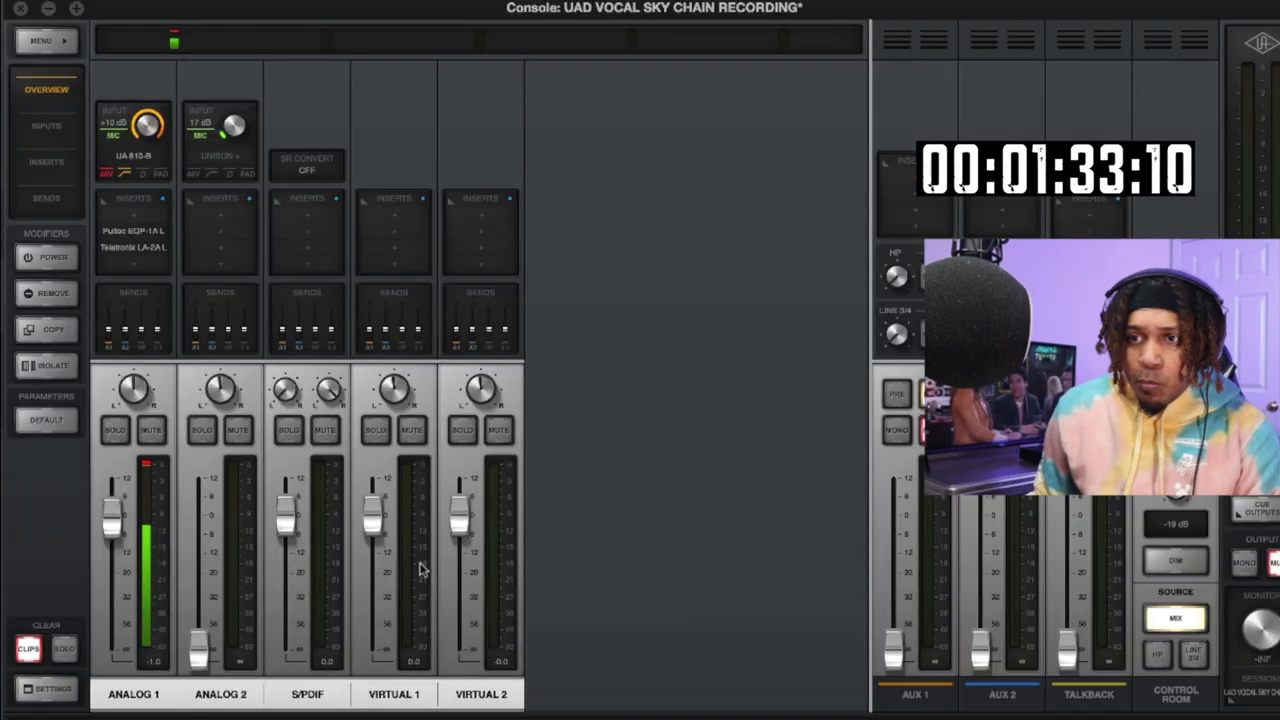
pyautogui.click(150, 430)
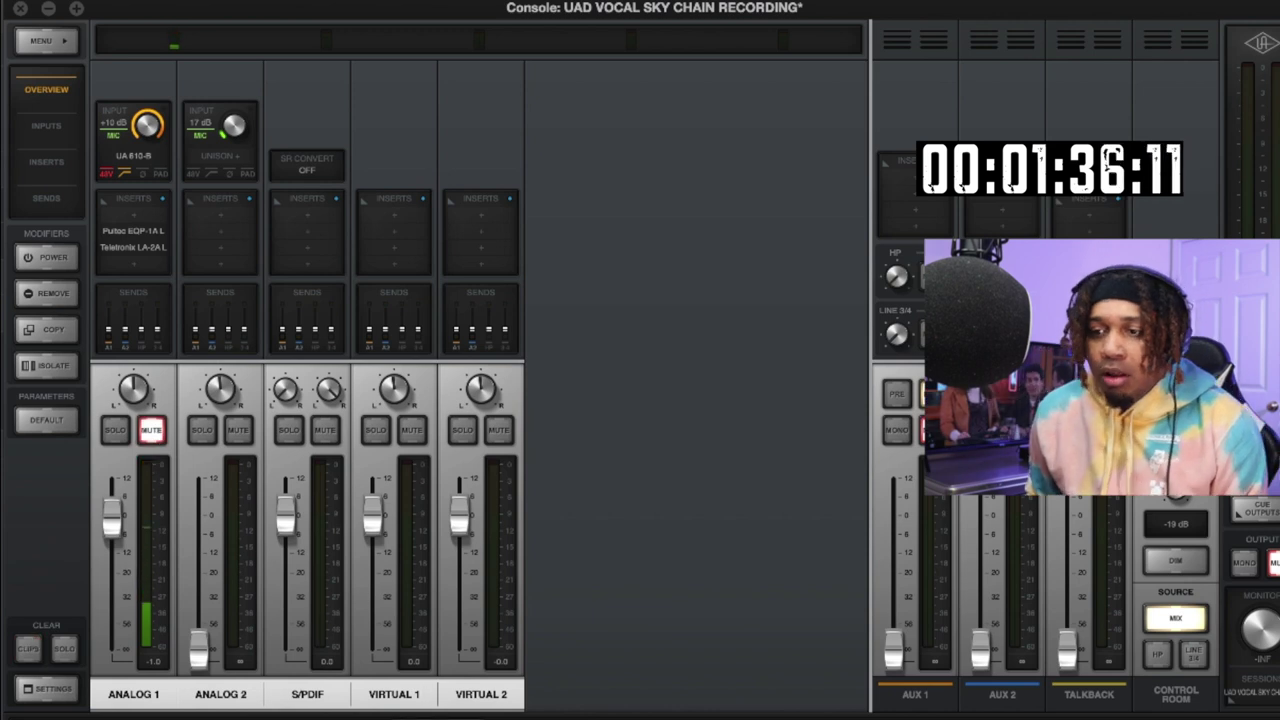
pyautogui.click(408, 718)
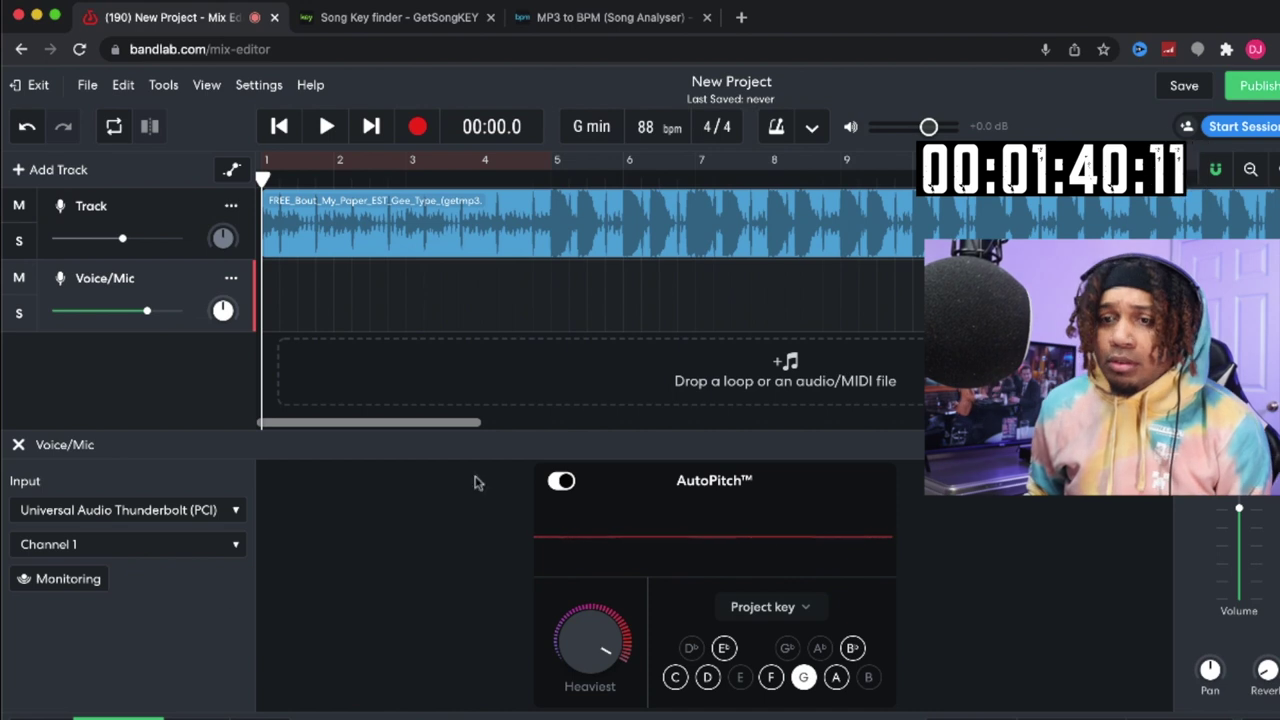
# Step: Enable input monitoring on the Voice/Mic track and turn AutoPitch off
pyautogui.click(70, 591)
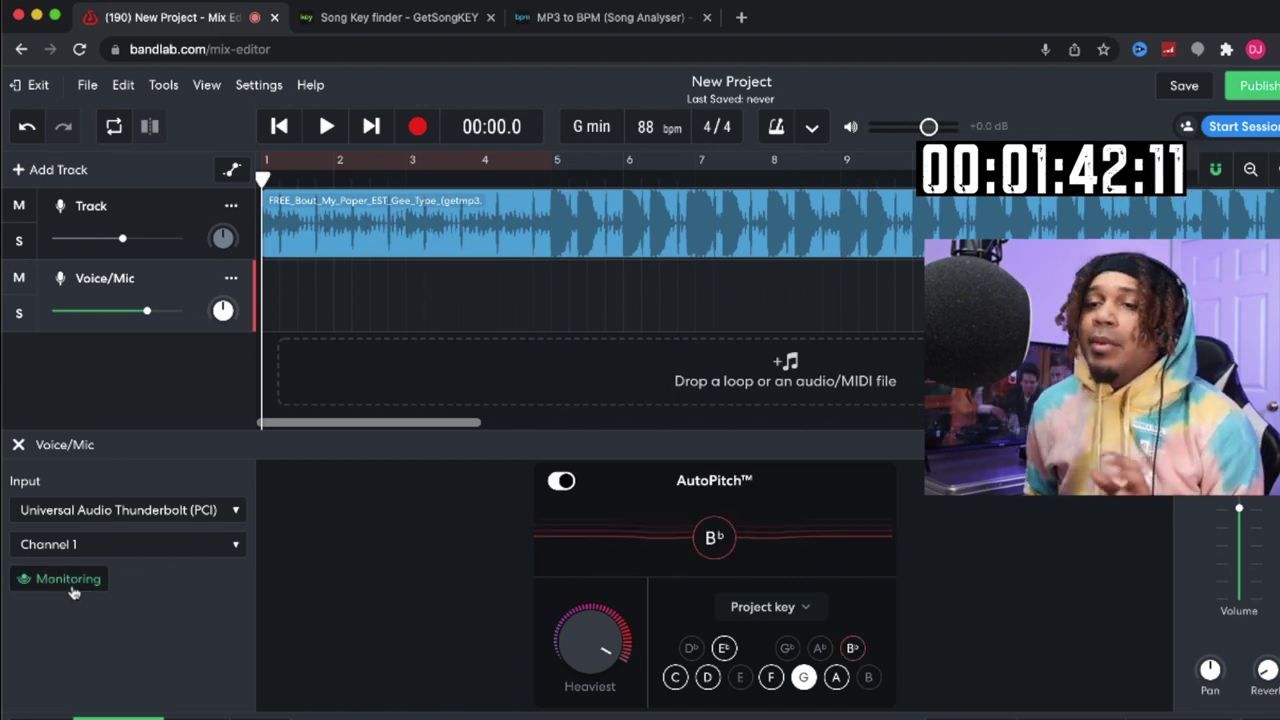
pyautogui.moveTo(580, 628)
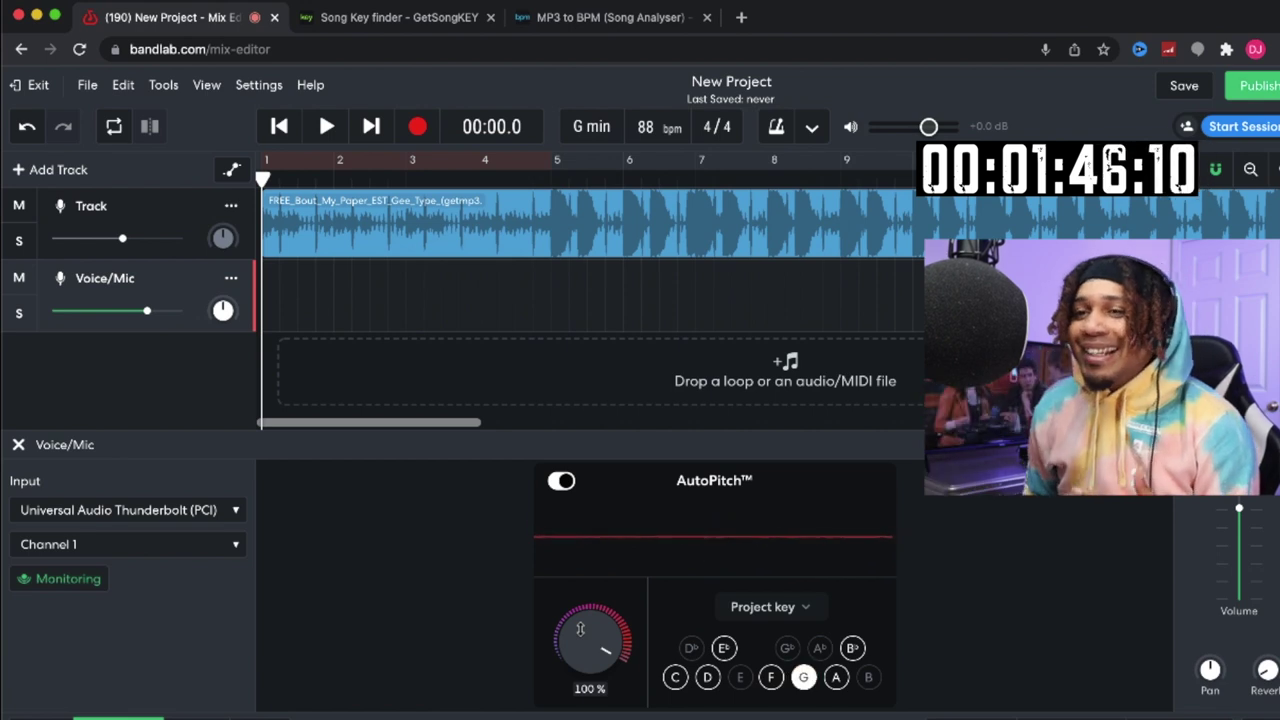
pyautogui.click(561, 480)
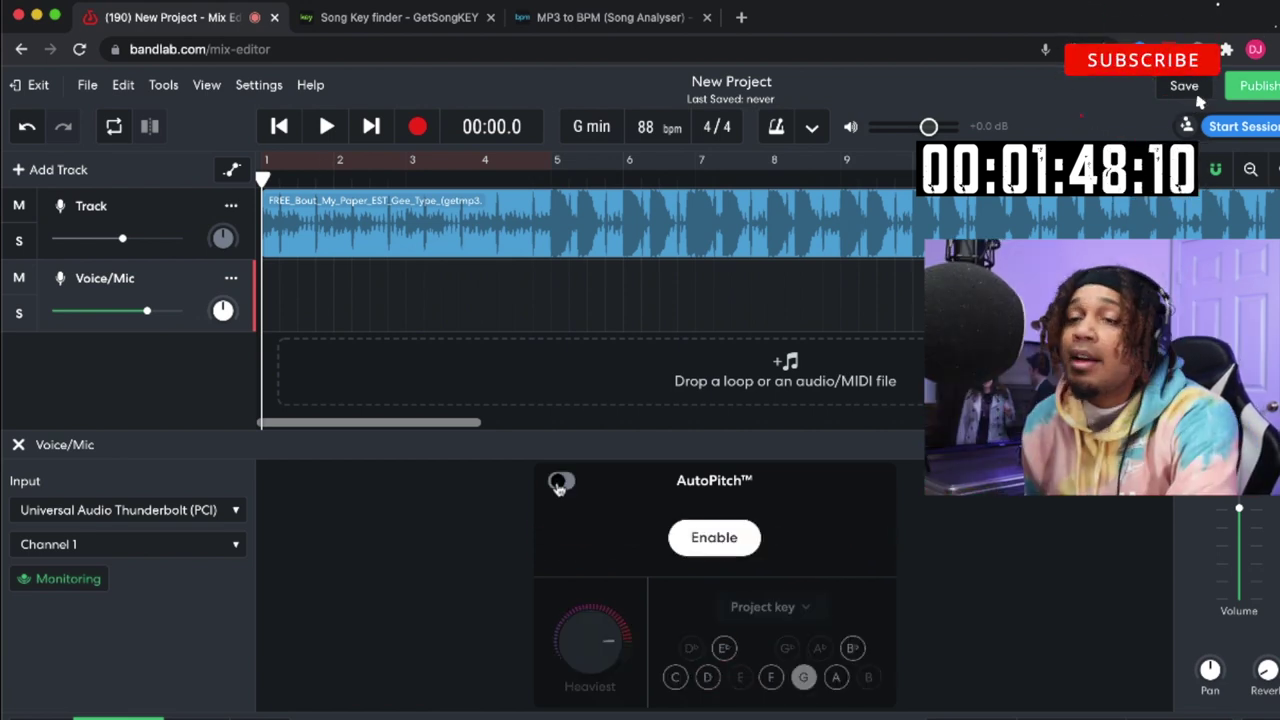
# Step: View the round-trip latency test dialog and close it without starting the test
pyautogui.click(165, 86)
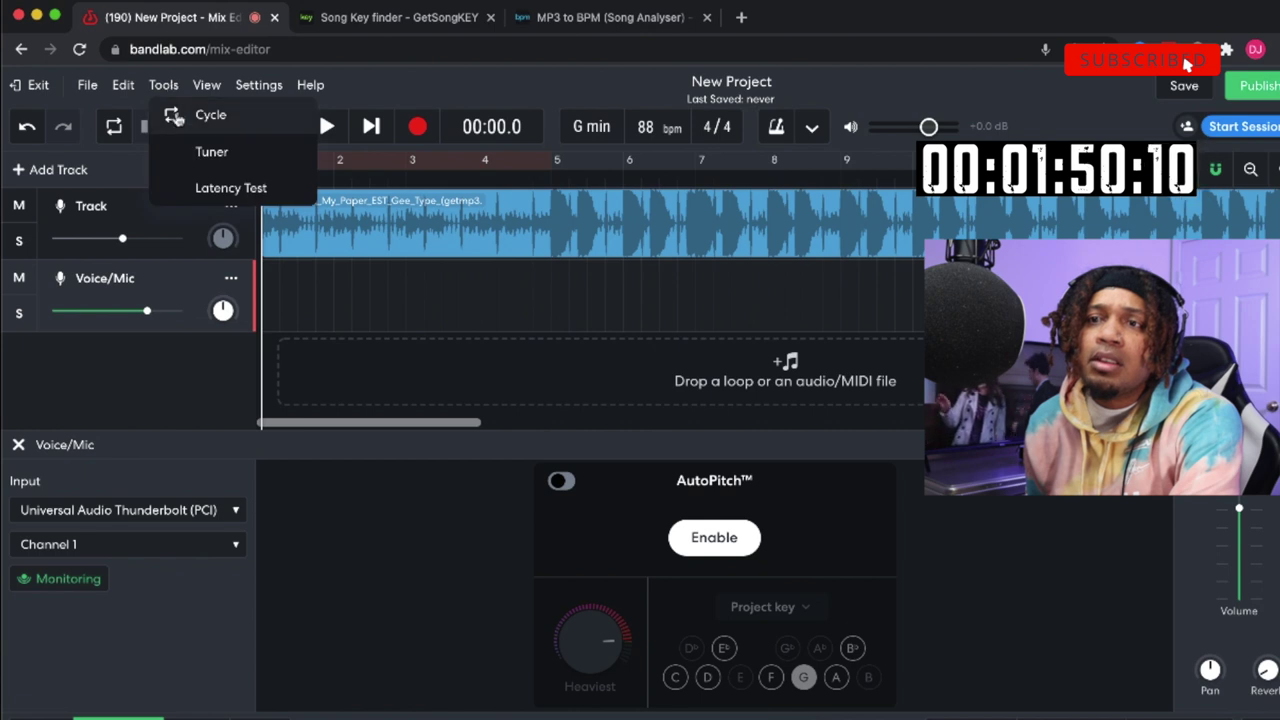
pyautogui.click(250, 190)
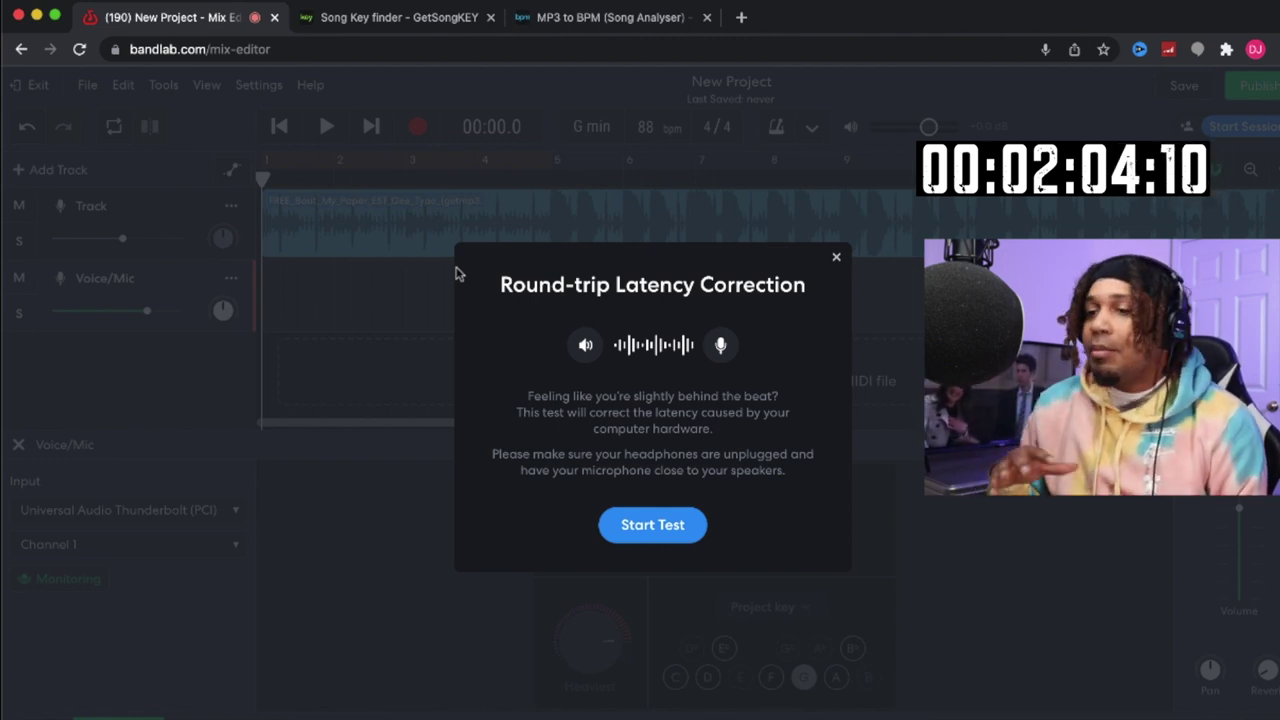
pyautogui.click(837, 259)
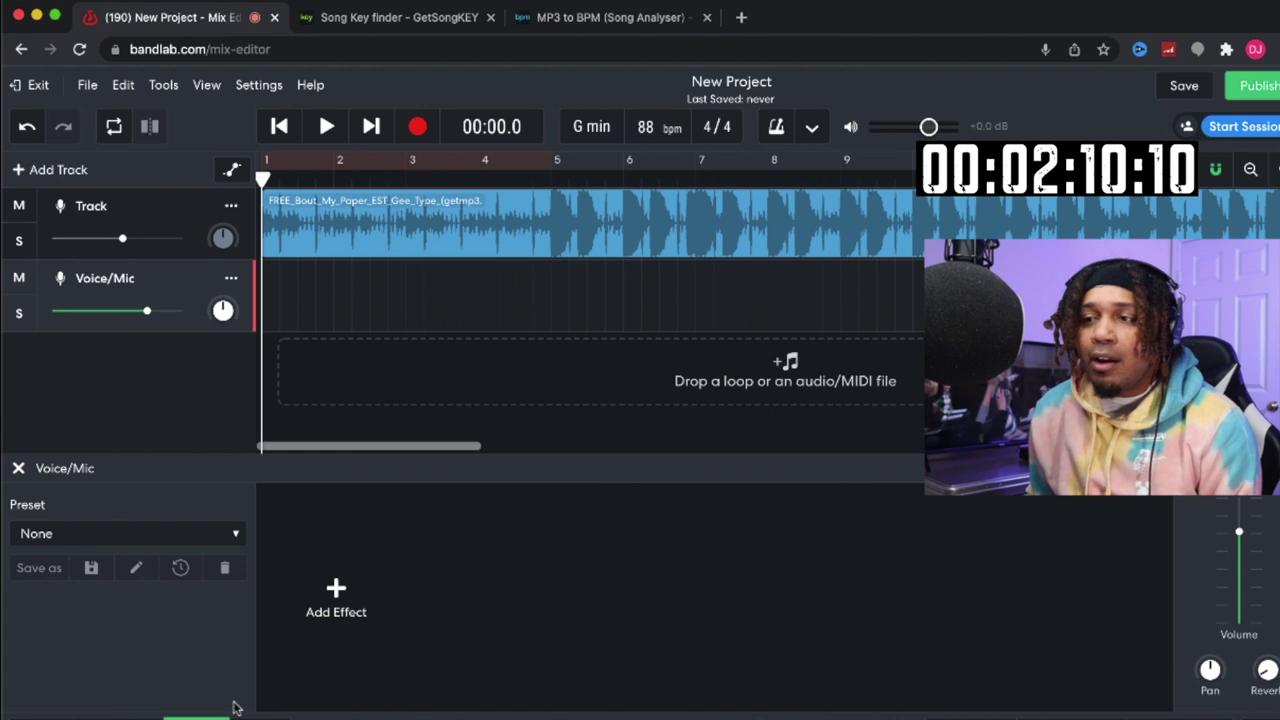
# Step: Add a TecLab BA-2A compressor to the Voice/Mic track, raise its gain and set its peak reduction to +20
pyautogui.click(319, 594)
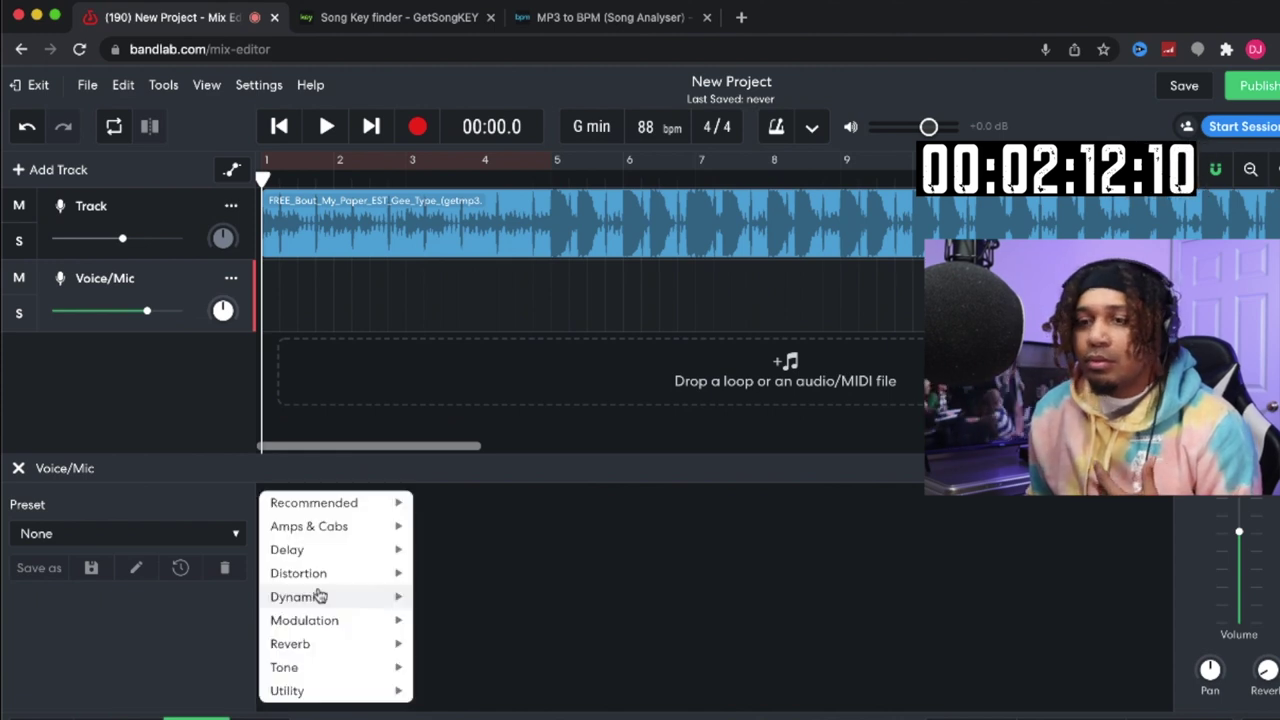
pyautogui.moveTo(324, 586)
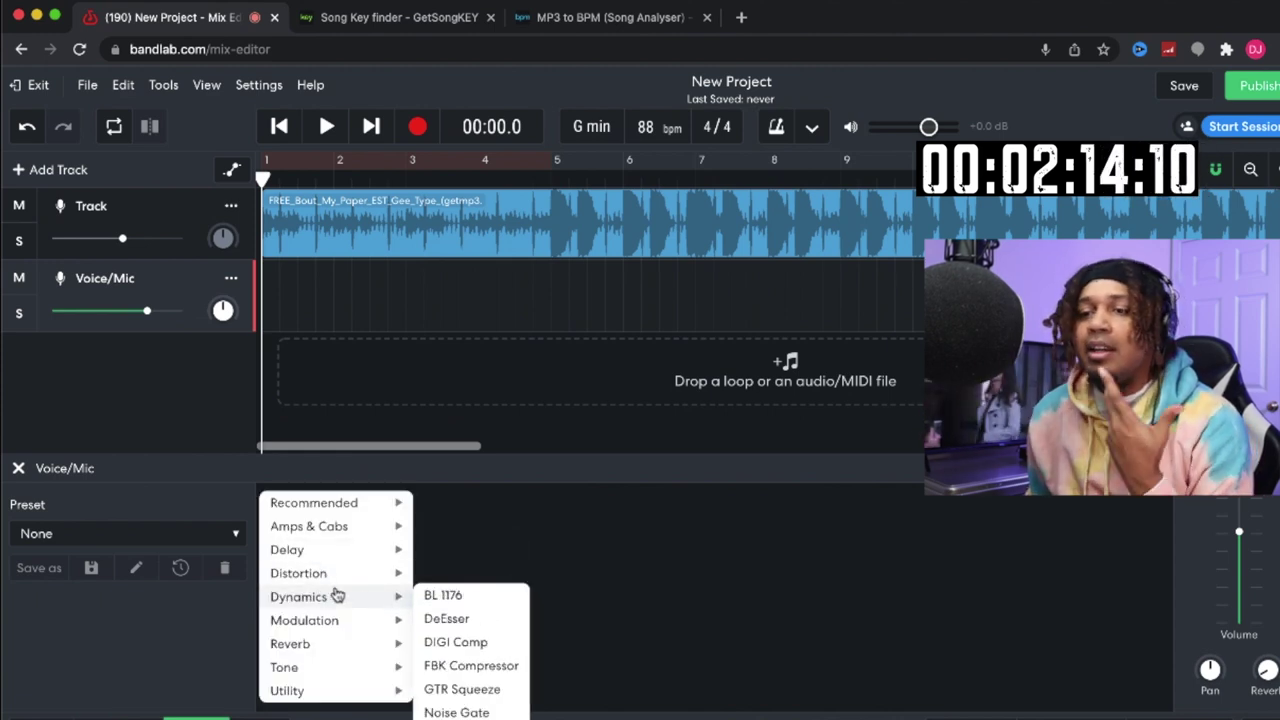
pyautogui.click(465, 716)
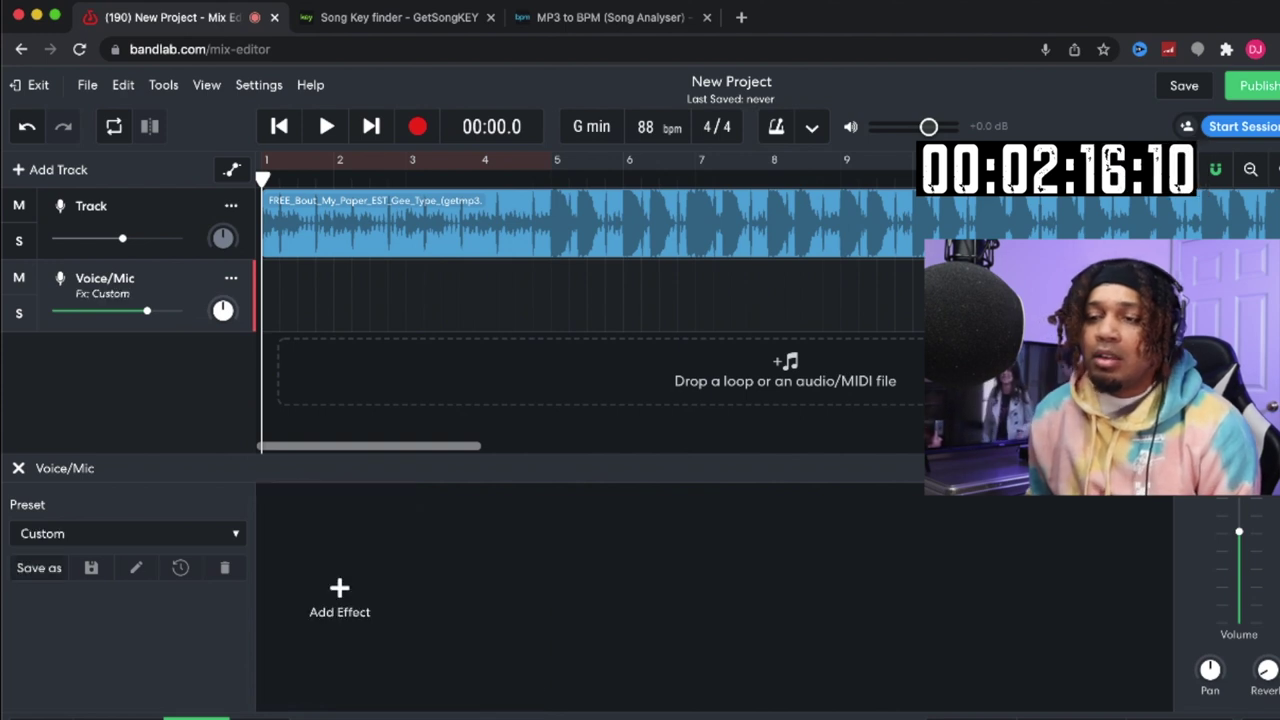
pyautogui.moveTo(325, 578); pyautogui.dragTo(327, 527)
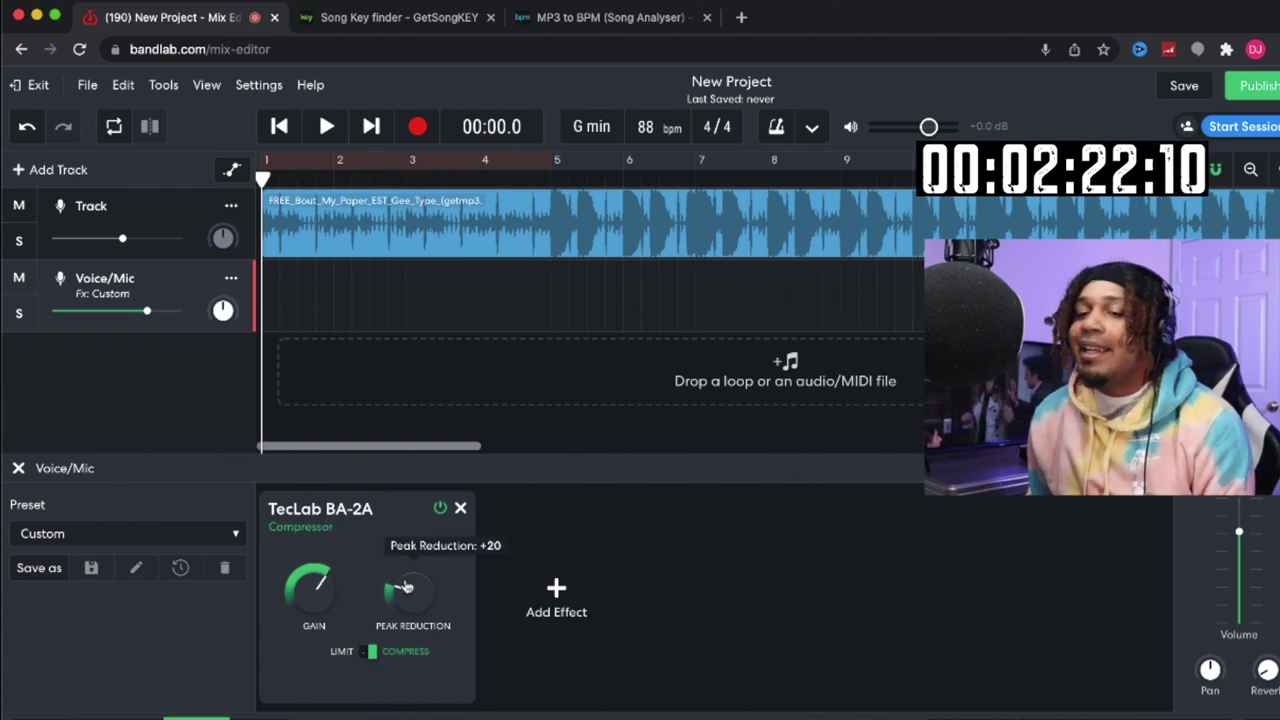
# Step: Add a Studio Reverb after the compressor on the Voice/Mic track and adjust its color
pyautogui.click(543, 612)
pyautogui.moveTo(544, 605)
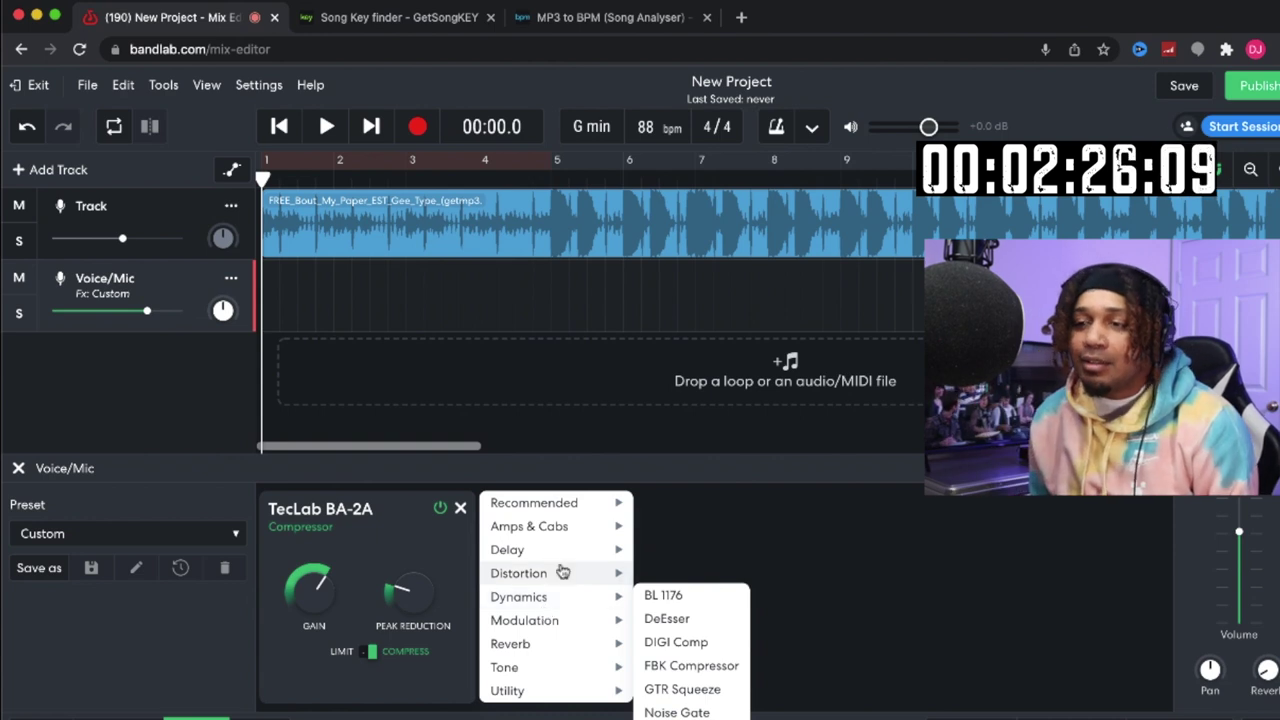
pyautogui.moveTo(591, 651)
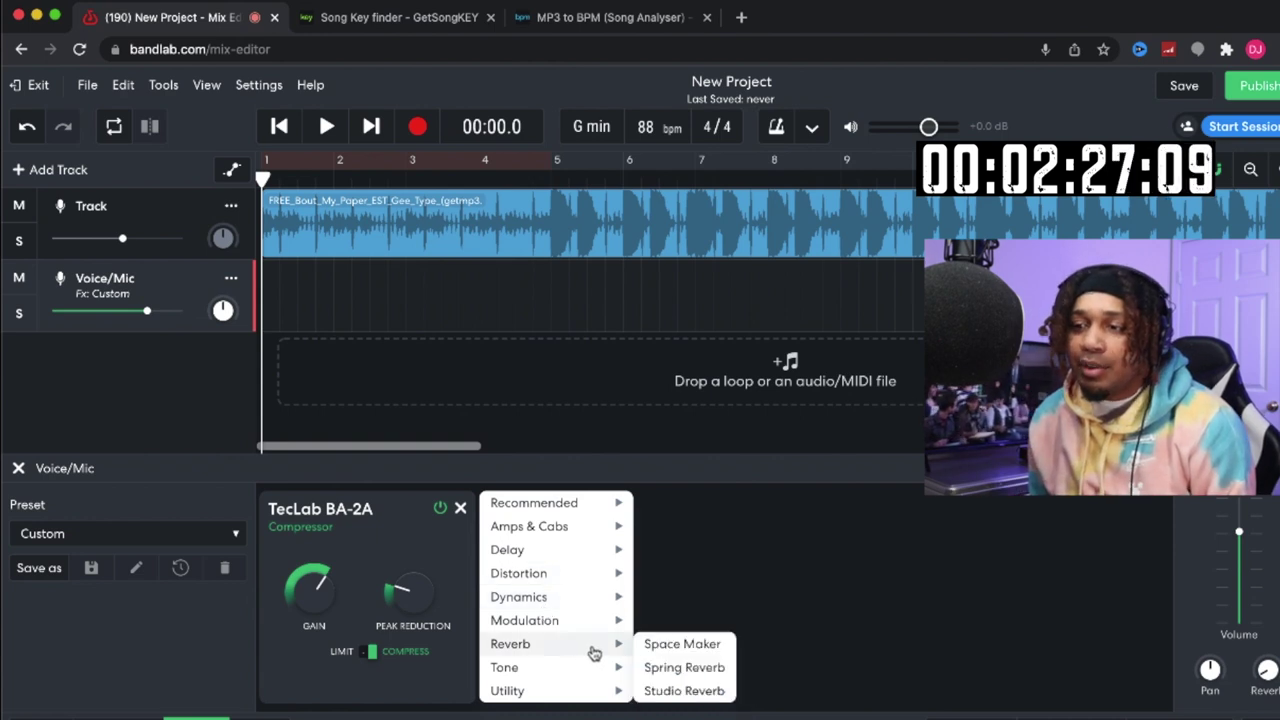
pyautogui.click(683, 691)
pyautogui.moveTo(521, 648); pyautogui.dragTo(515, 712)
# Step: Set the Voice/Mic track's AutoPitch scale to follow the project key
pyautogui.click(118, 716)
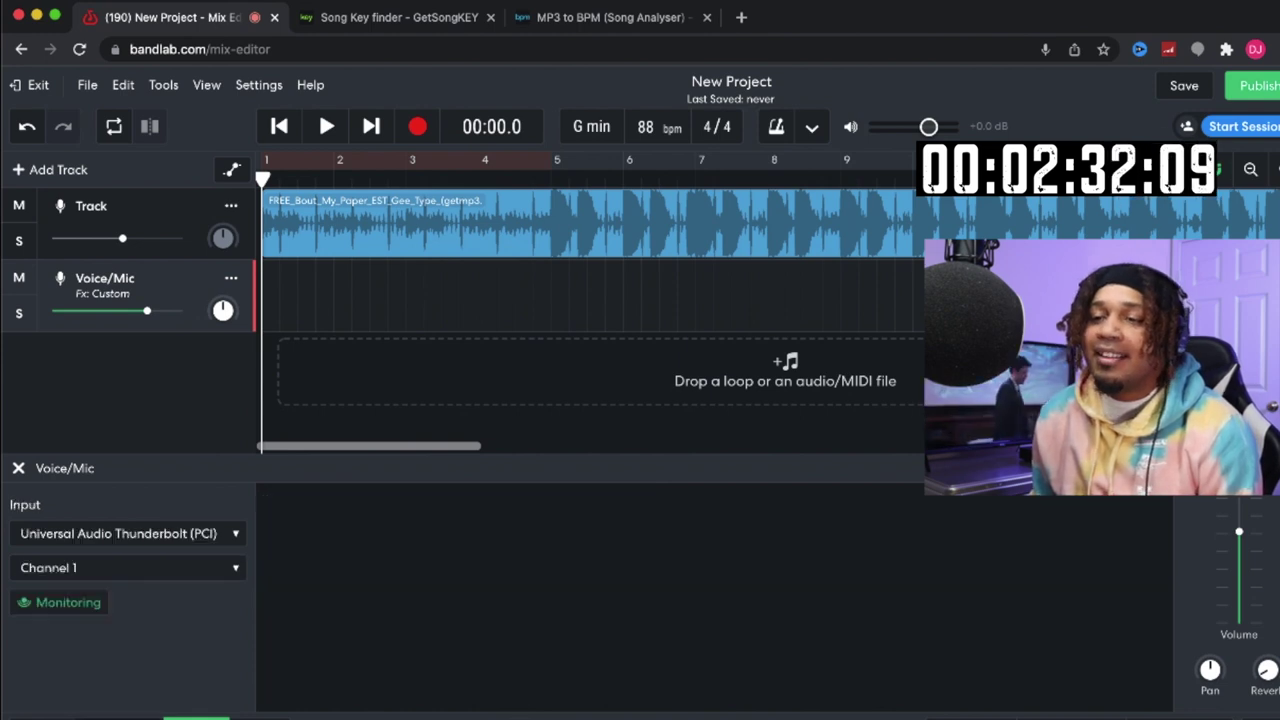
pyautogui.click(689, 530)
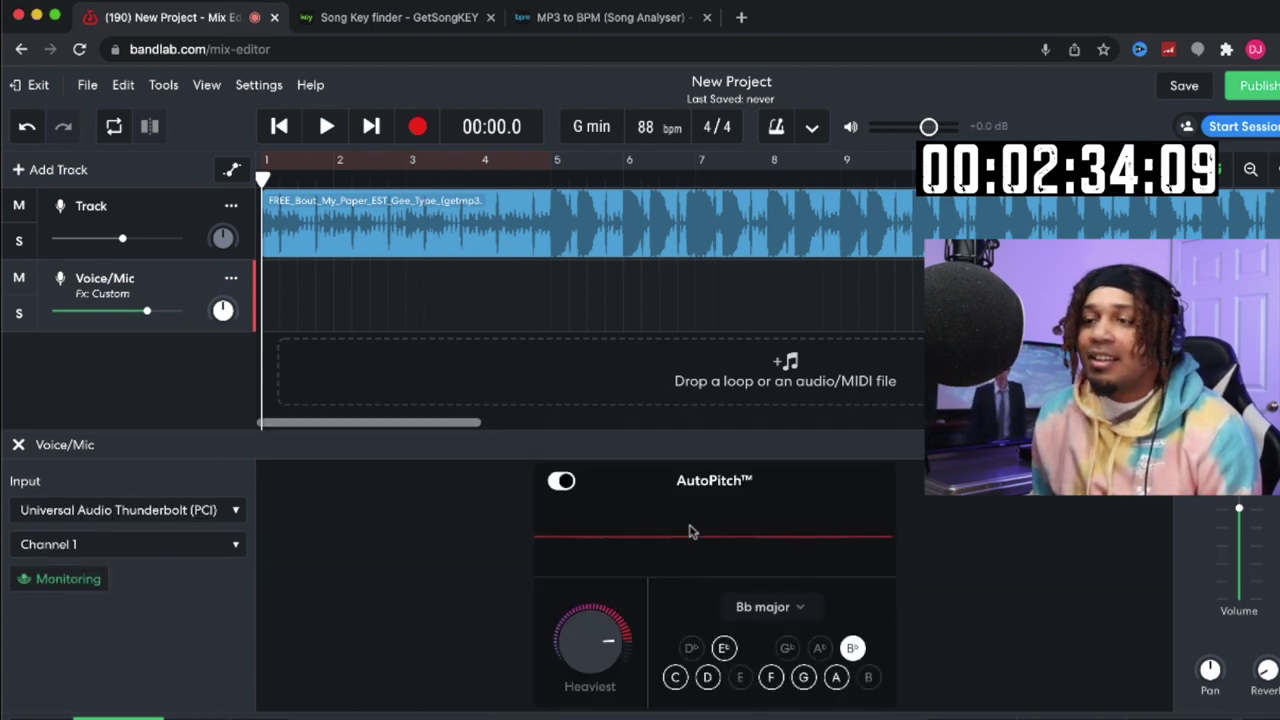
pyautogui.click(762, 607)
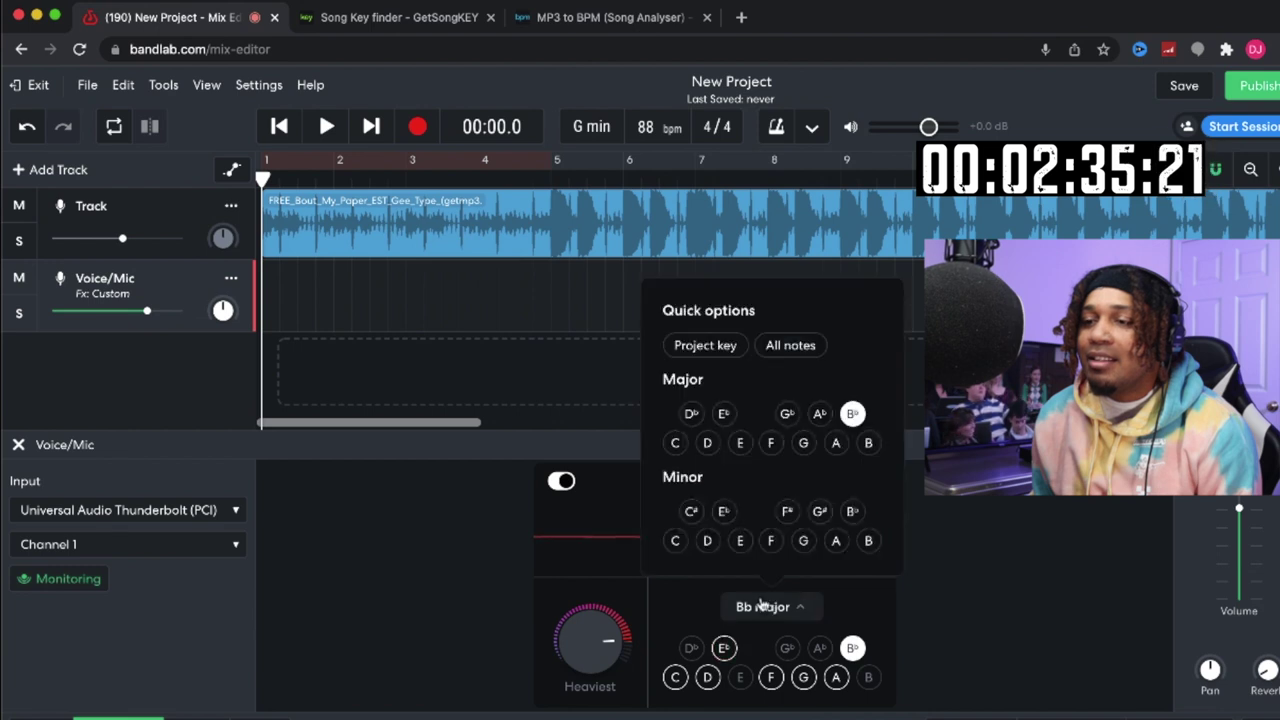
pyautogui.click(698, 346)
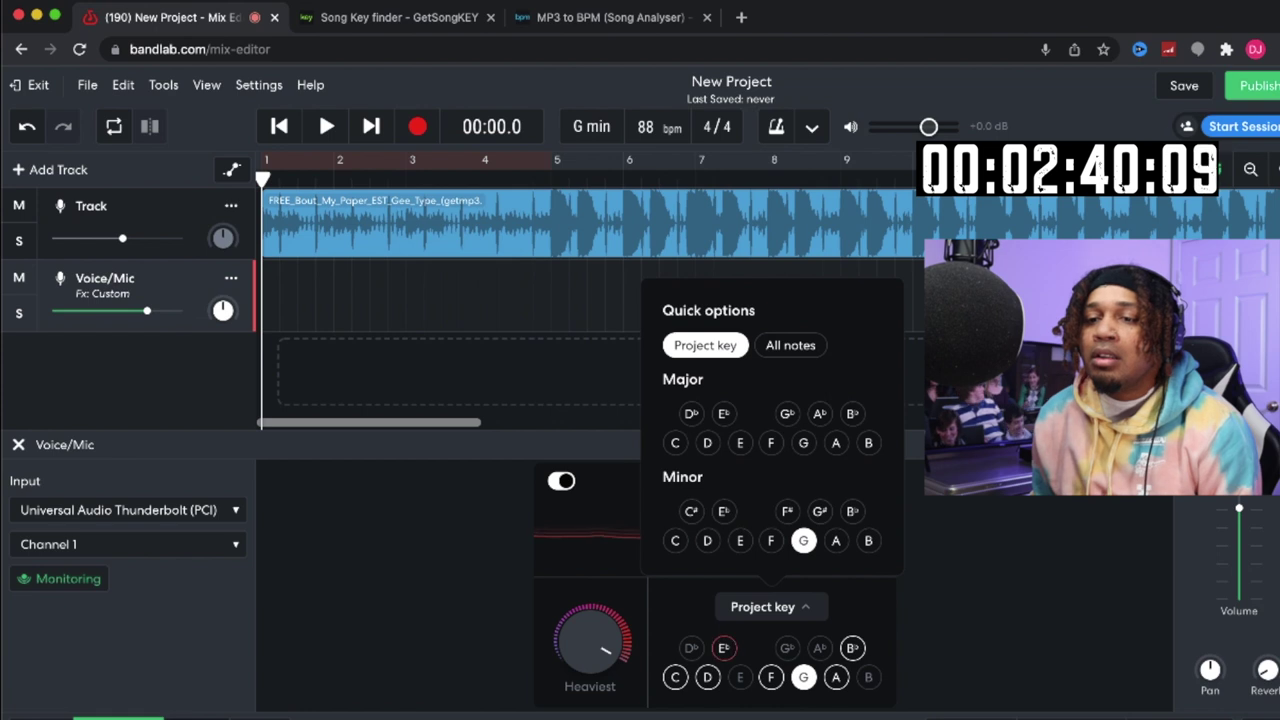
# Step: Lower the Studio Reverb's mix and size on the Voice/Mic track, and reduce its color to 2.9
pyautogui.click(200, 715)
pyautogui.moveTo(610, 583); pyautogui.dragTo(518, 665)
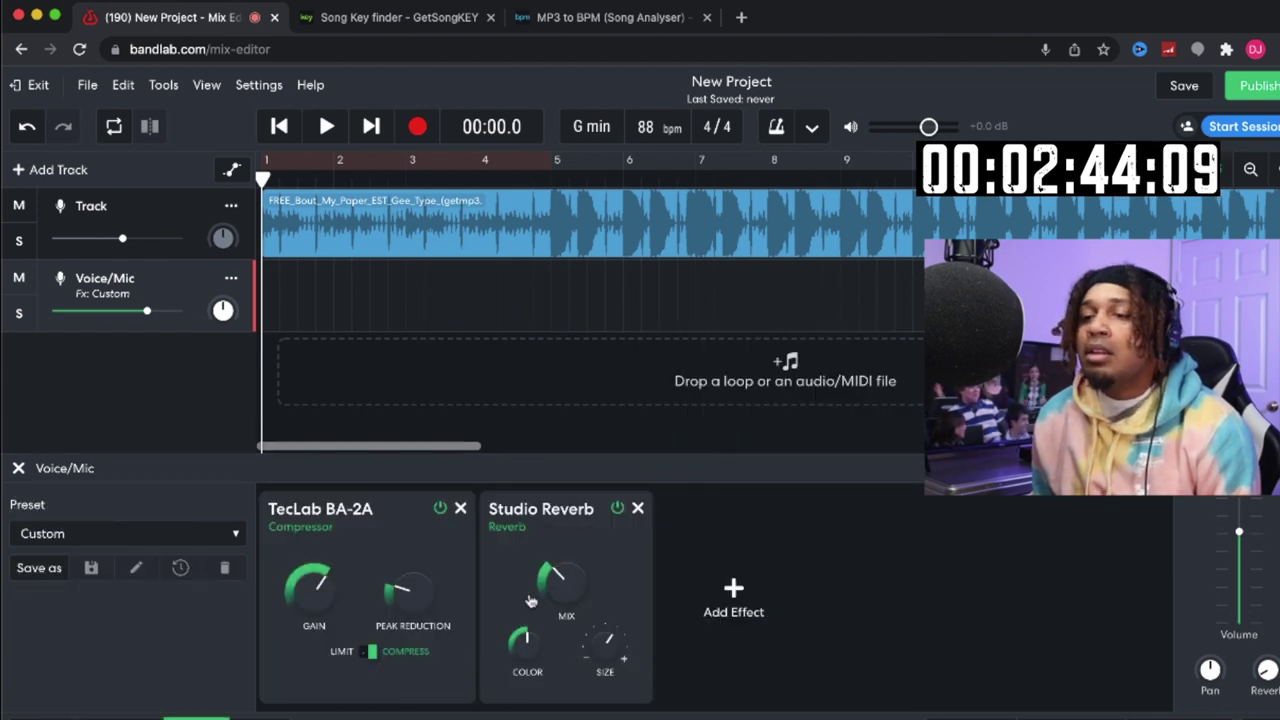
pyautogui.moveTo(553, 582); pyautogui.dragTo(550, 598)
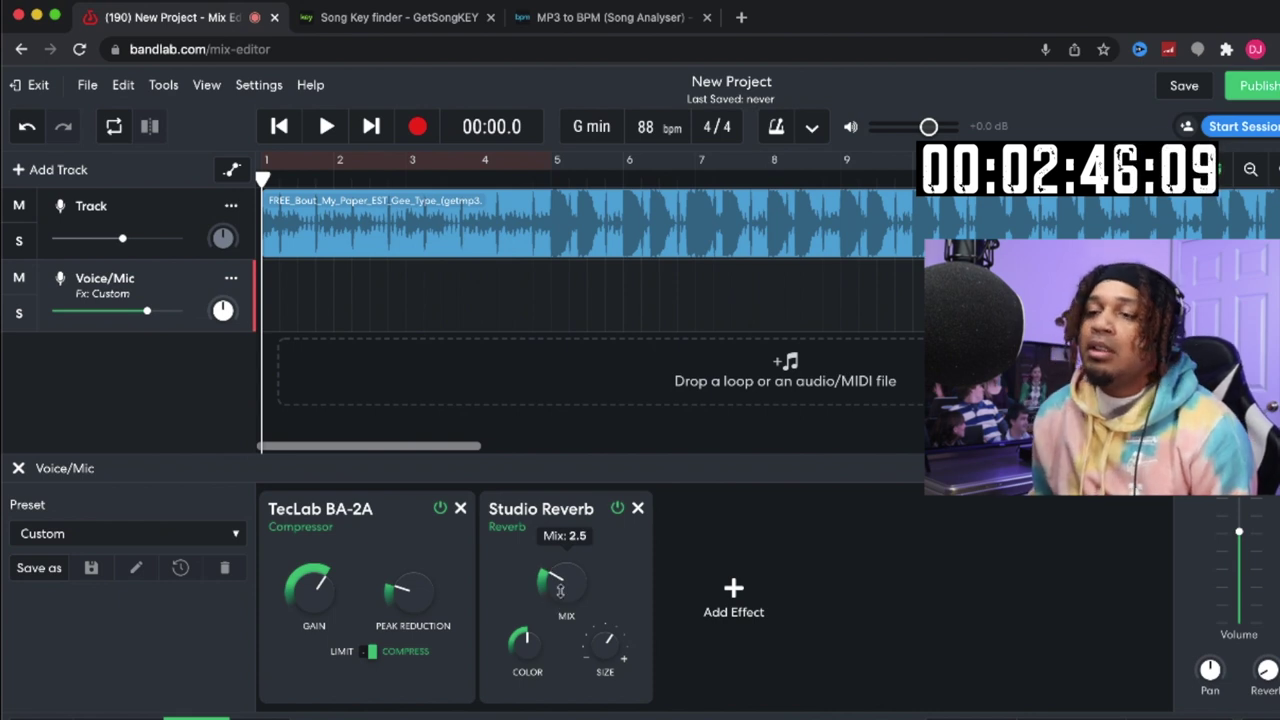
pyautogui.moveTo(596, 657)
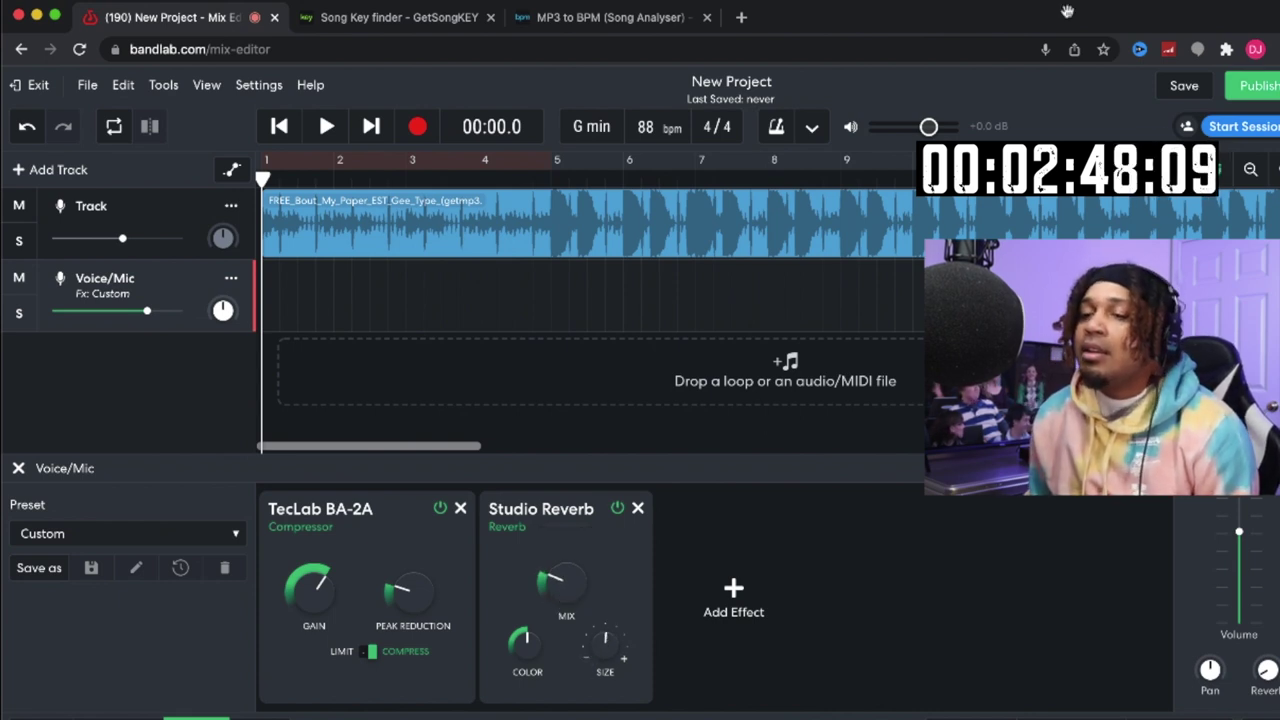
pyautogui.moveTo(607, 648); pyautogui.dragTo(597, 670)
pyautogui.moveTo(520, 675); pyautogui.dragTo(521, 668)
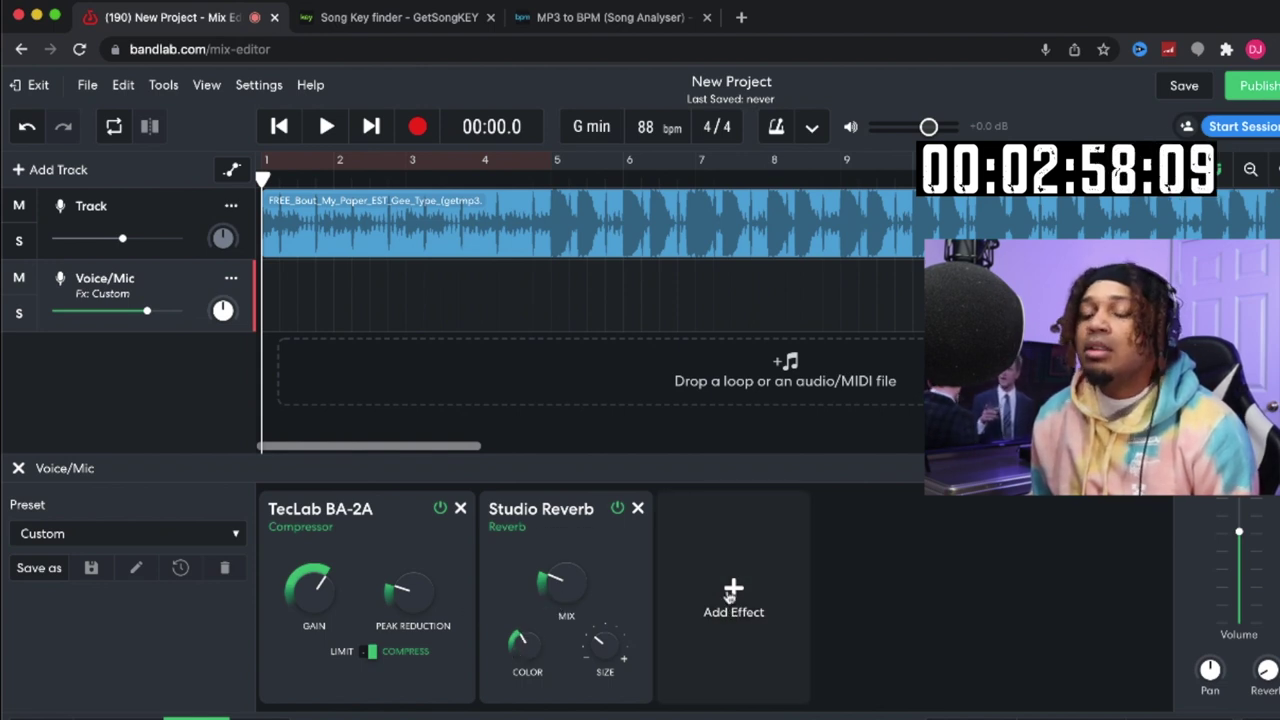
pyautogui.moveTo(562, 588); pyautogui.dragTo(521, 676)
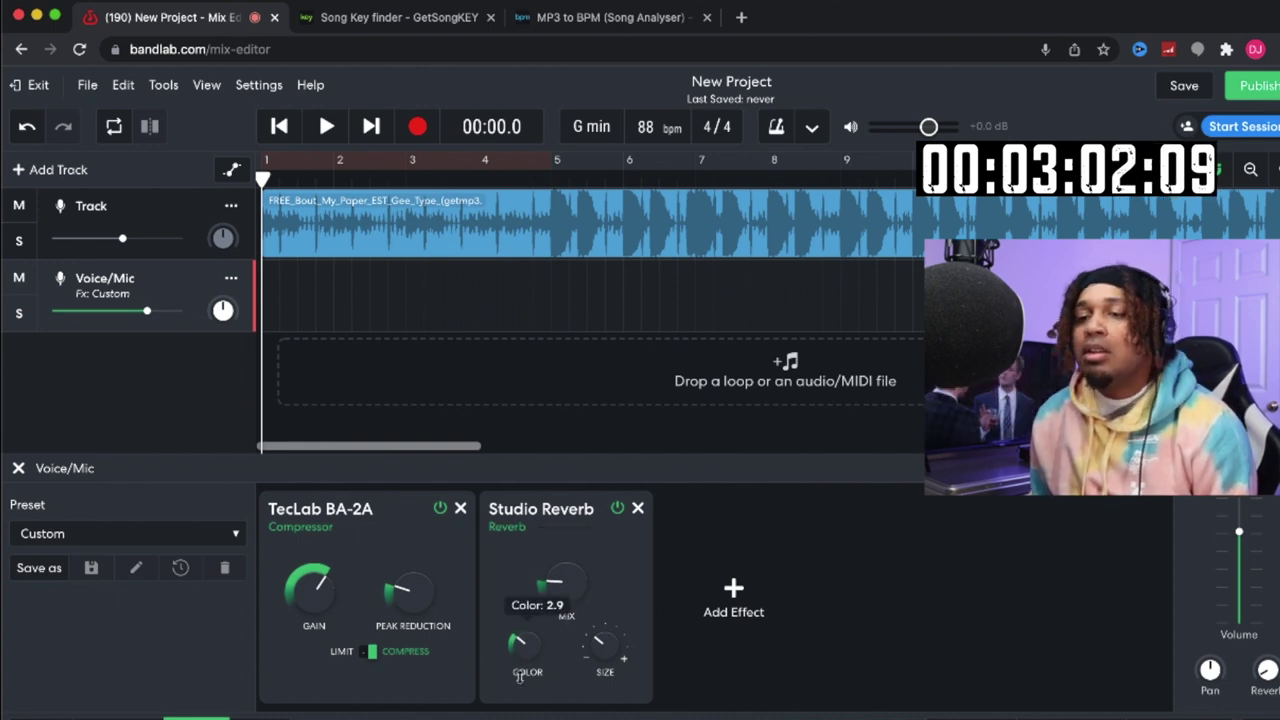
# Step: Lower the Studio Reverb's mix to 0.9 and add a Filter Echo after it on the Voice/Mic track
pyautogui.moveTo(568, 586); pyautogui.dragTo(572, 610)
pyautogui.click(735, 603)
pyautogui.moveTo(740, 607)
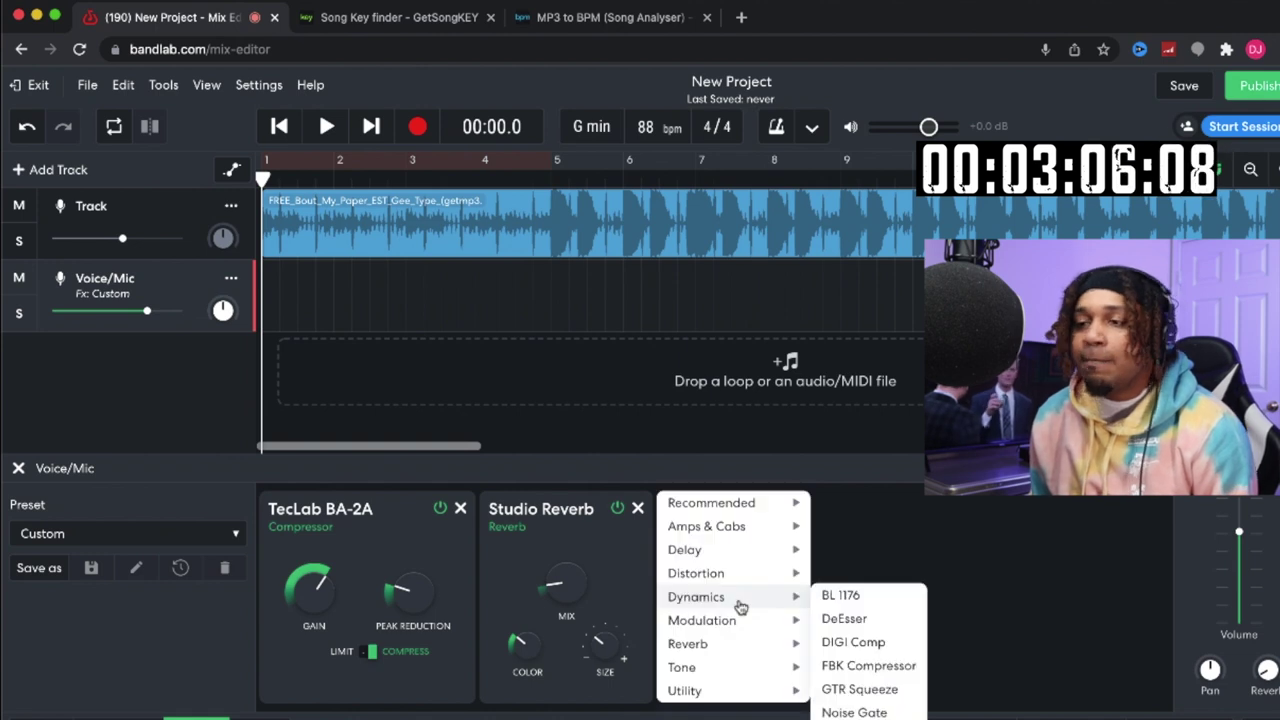
pyautogui.moveTo(749, 553)
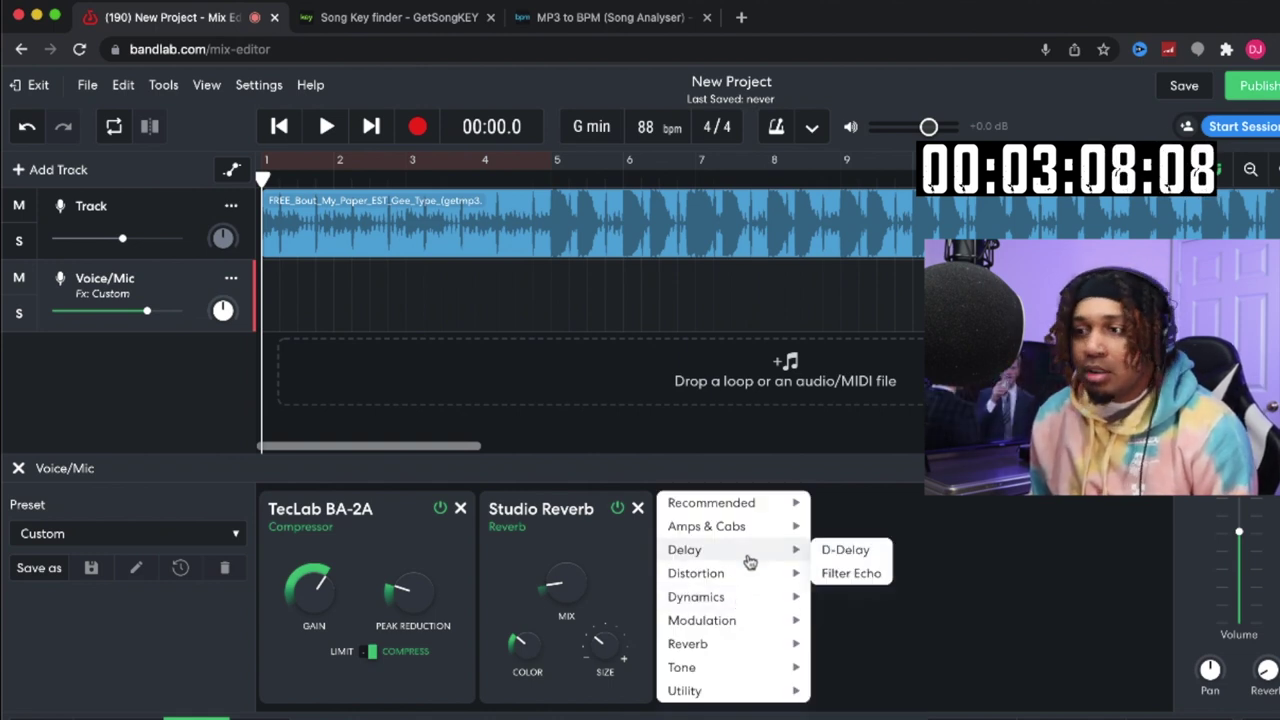
pyautogui.click(836, 574)
pyautogui.moveTo(760, 641)
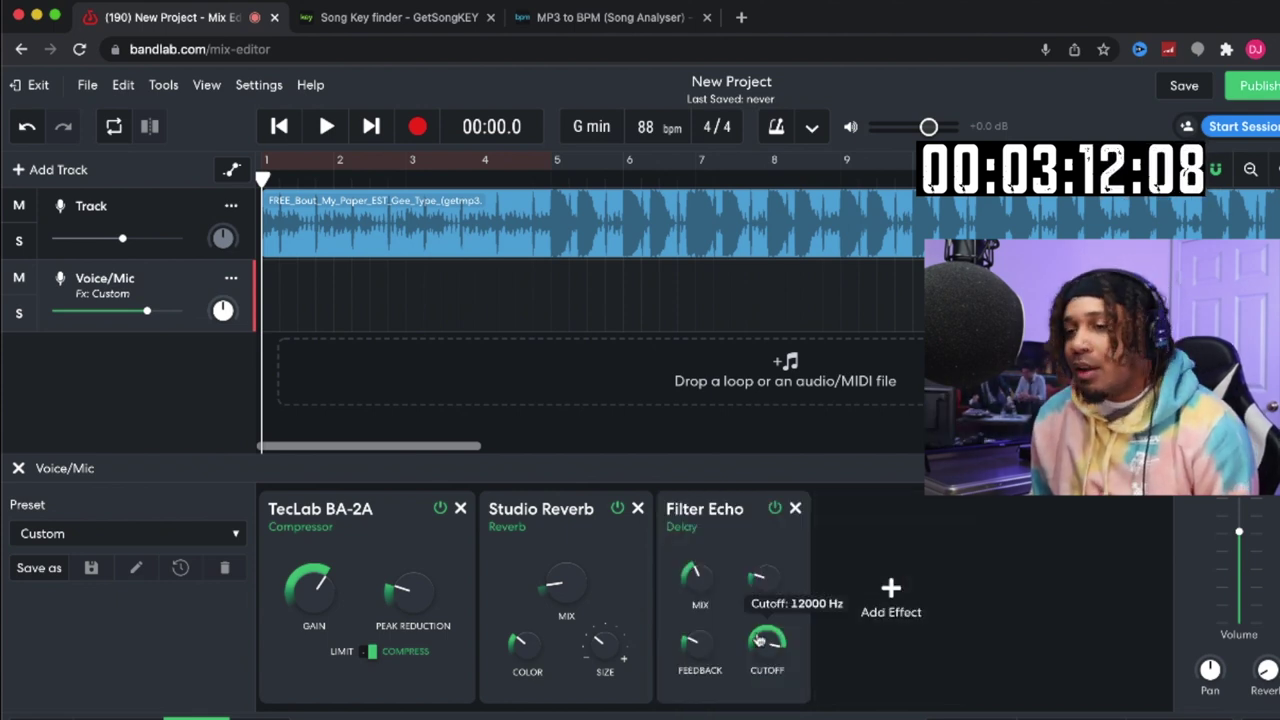
# Step: Lower the Filter Echo's mix and feedback, set its delay to 1000 ms and reduce its cutoff to 1518 Hz
pyautogui.moveTo(690, 576); pyautogui.dragTo(697, 650)
pyautogui.moveTo(758, 585); pyautogui.dragTo(769, 365)
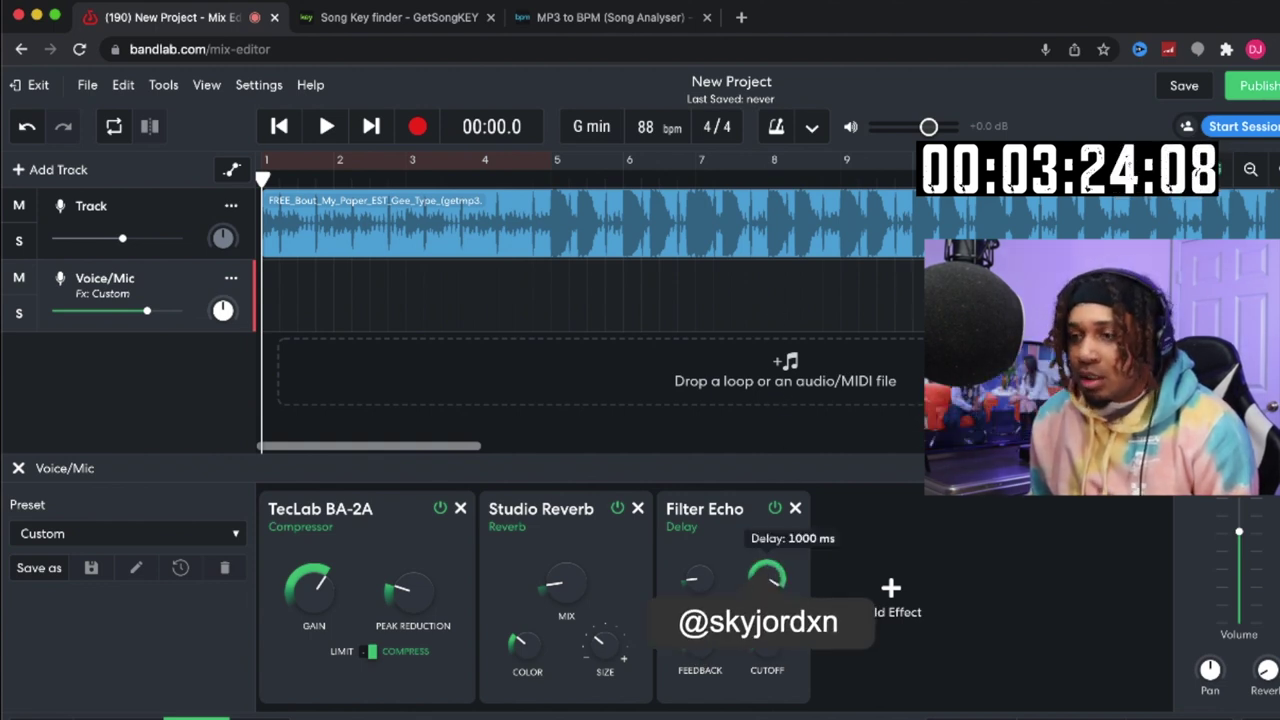
pyautogui.moveTo(767, 640); pyautogui.dragTo(767, 700)
pyautogui.moveTo(693, 592)
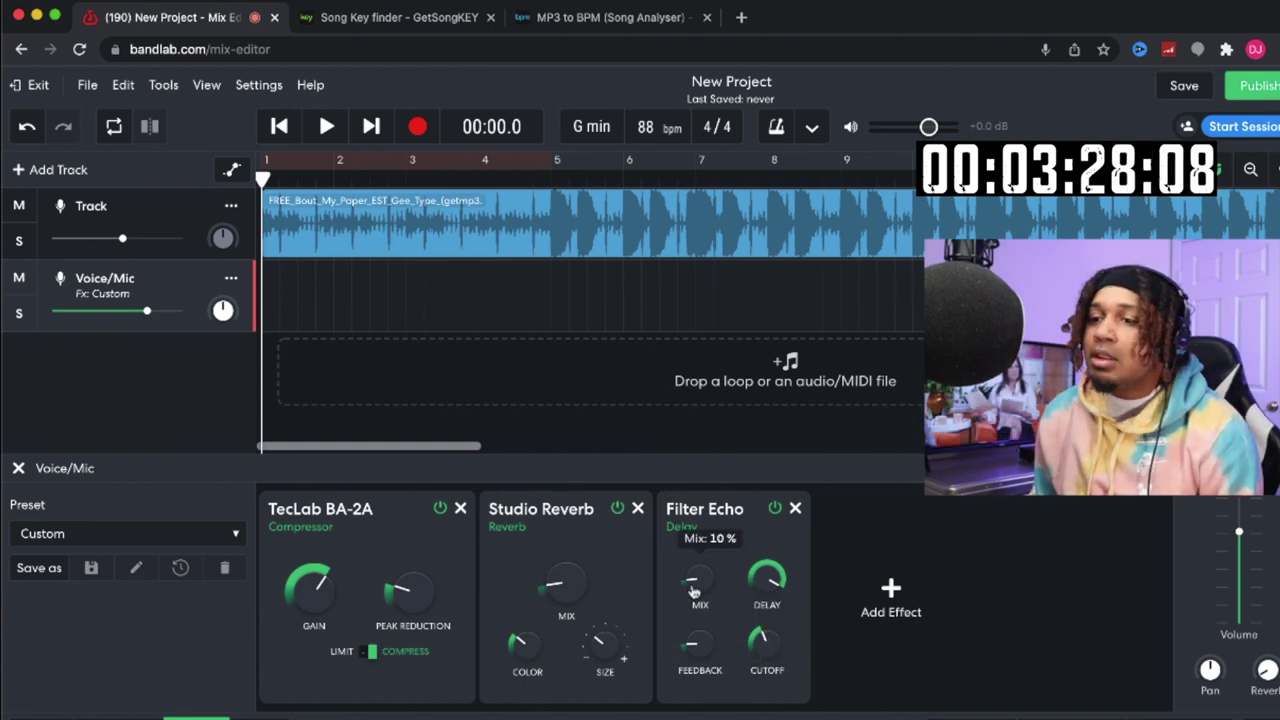
pyautogui.moveTo(693, 592); pyautogui.dragTo(693, 567)
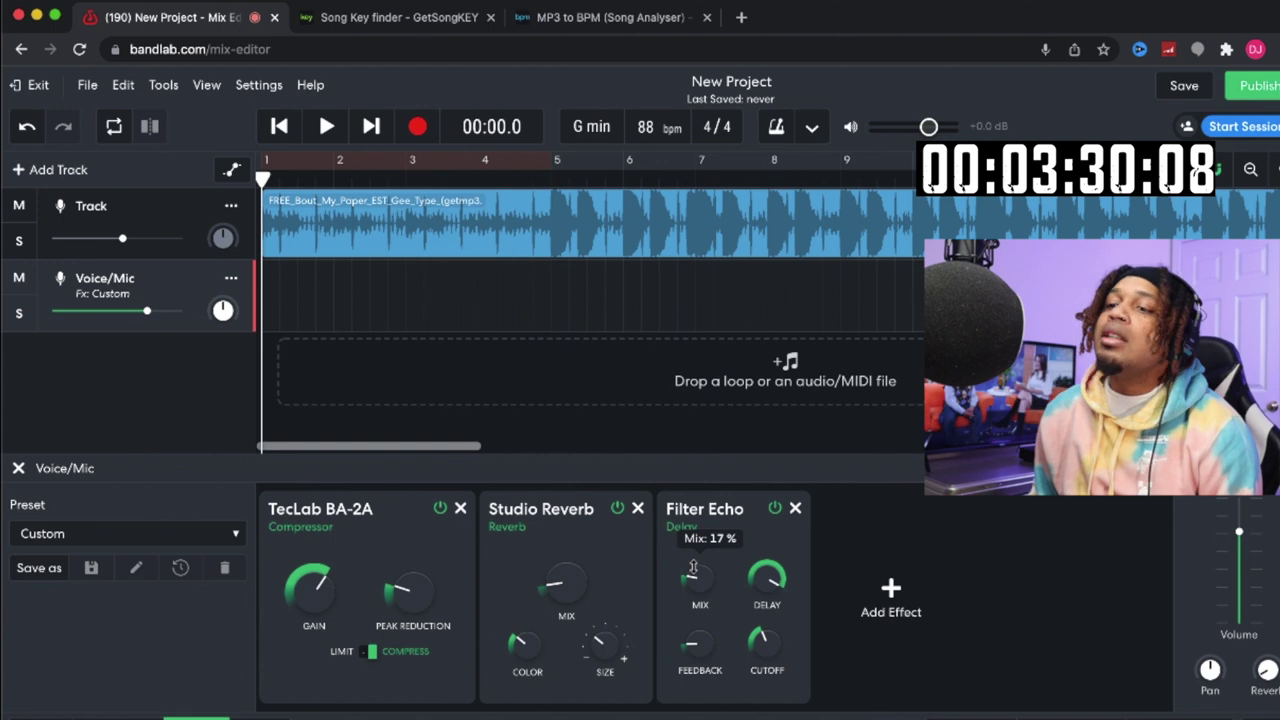
pyautogui.moveTo(693, 567); pyautogui.dragTo(691, 578)
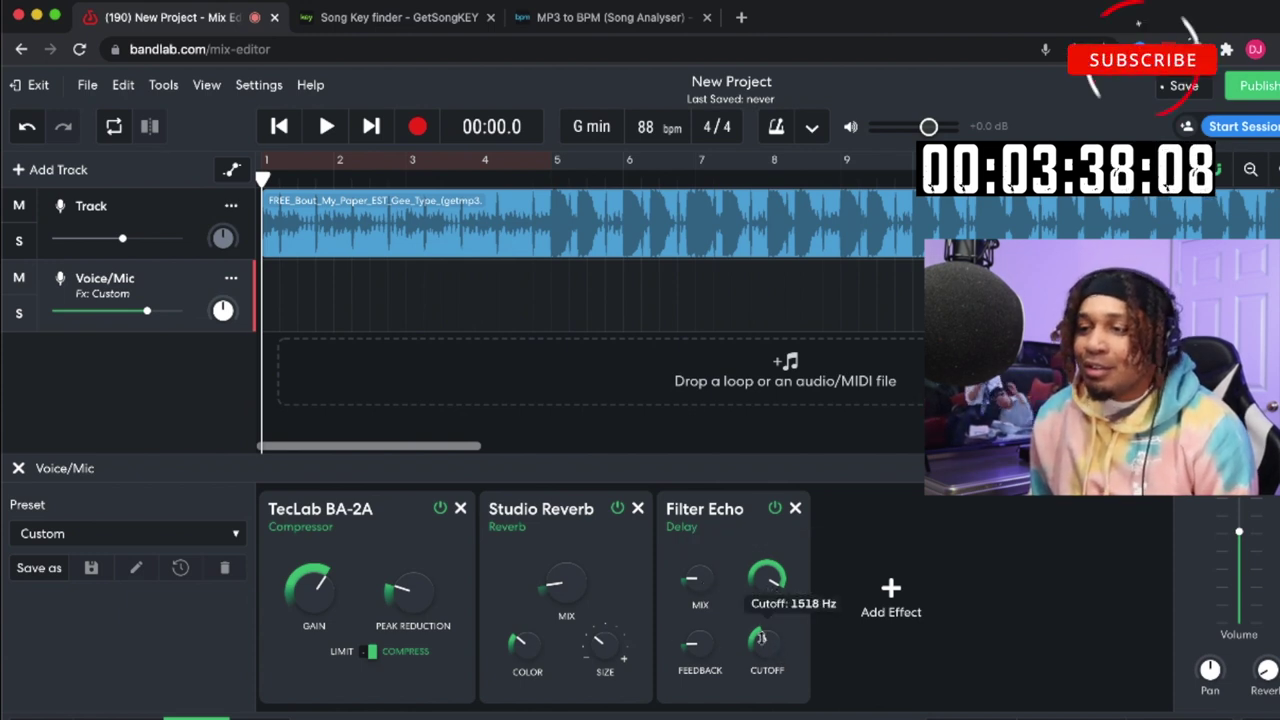
pyautogui.moveTo(698, 646); pyautogui.dragTo(688, 668)
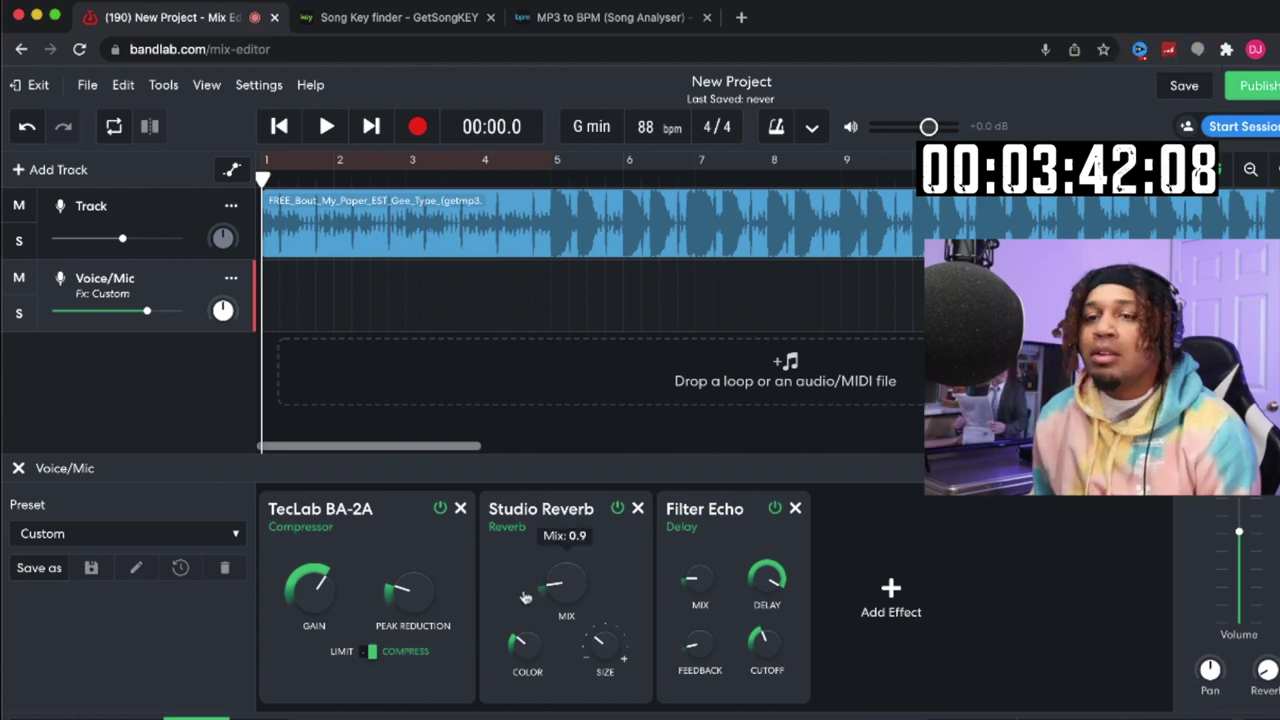
# Step: Switch the Voice/Mic track's AutoPitch scale from Bb major to the project key
pyautogui.click(118, 714)
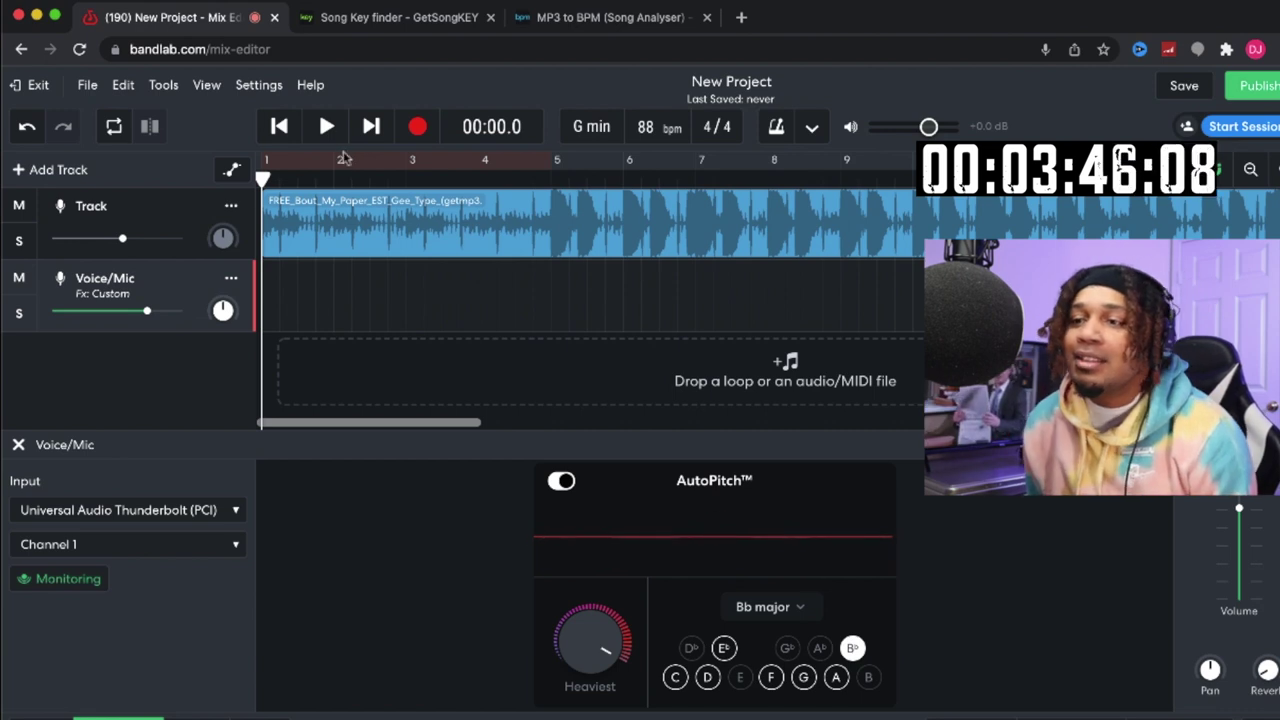
pyautogui.click(790, 610)
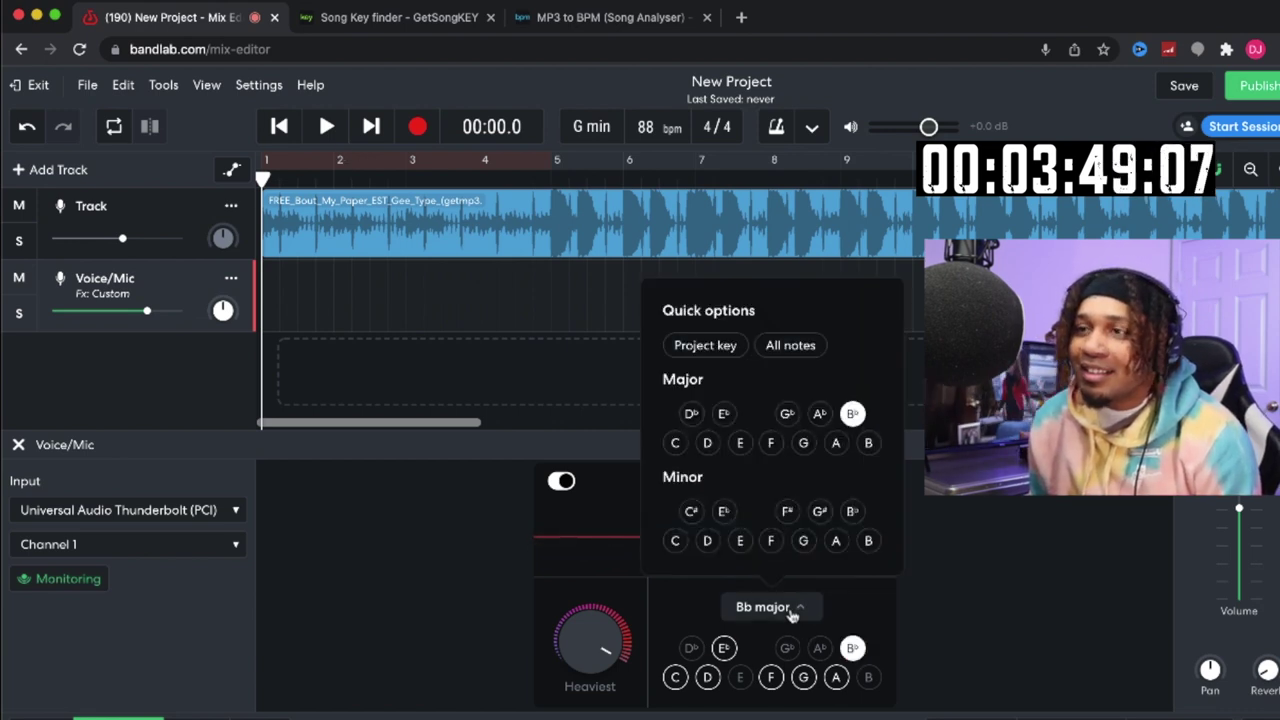
pyautogui.click(720, 352)
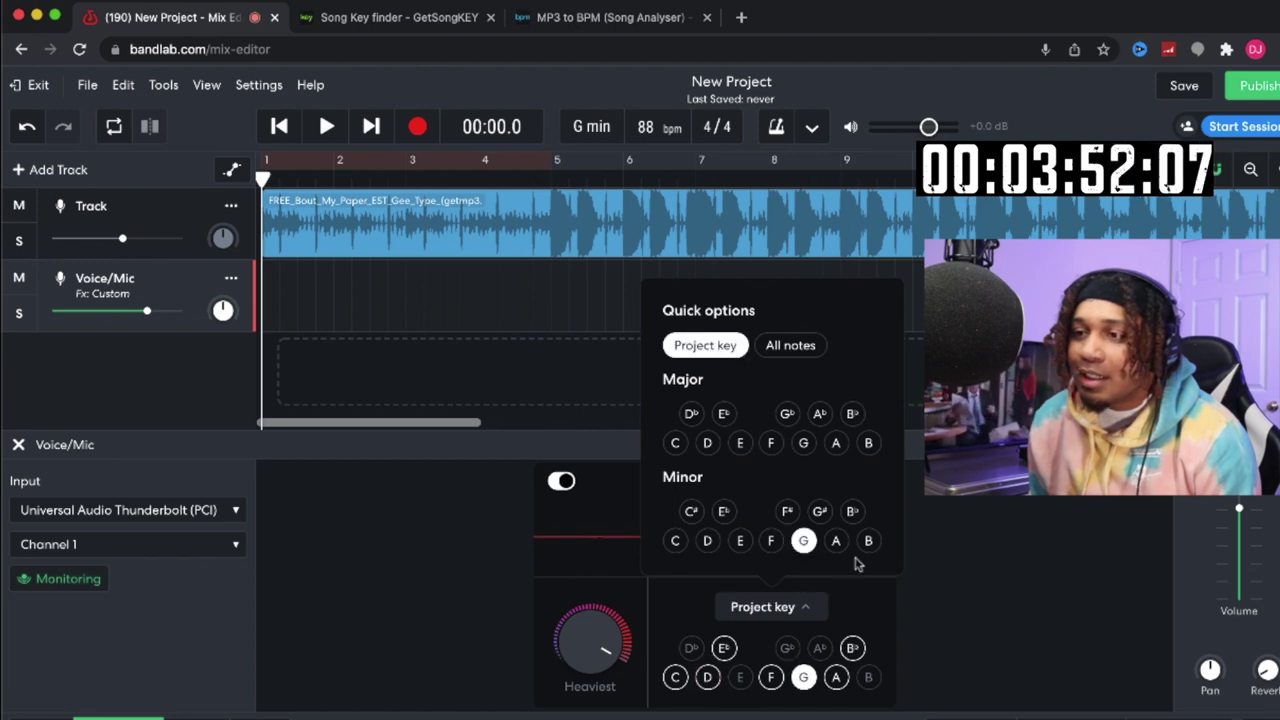
pyautogui.click(925, 568)
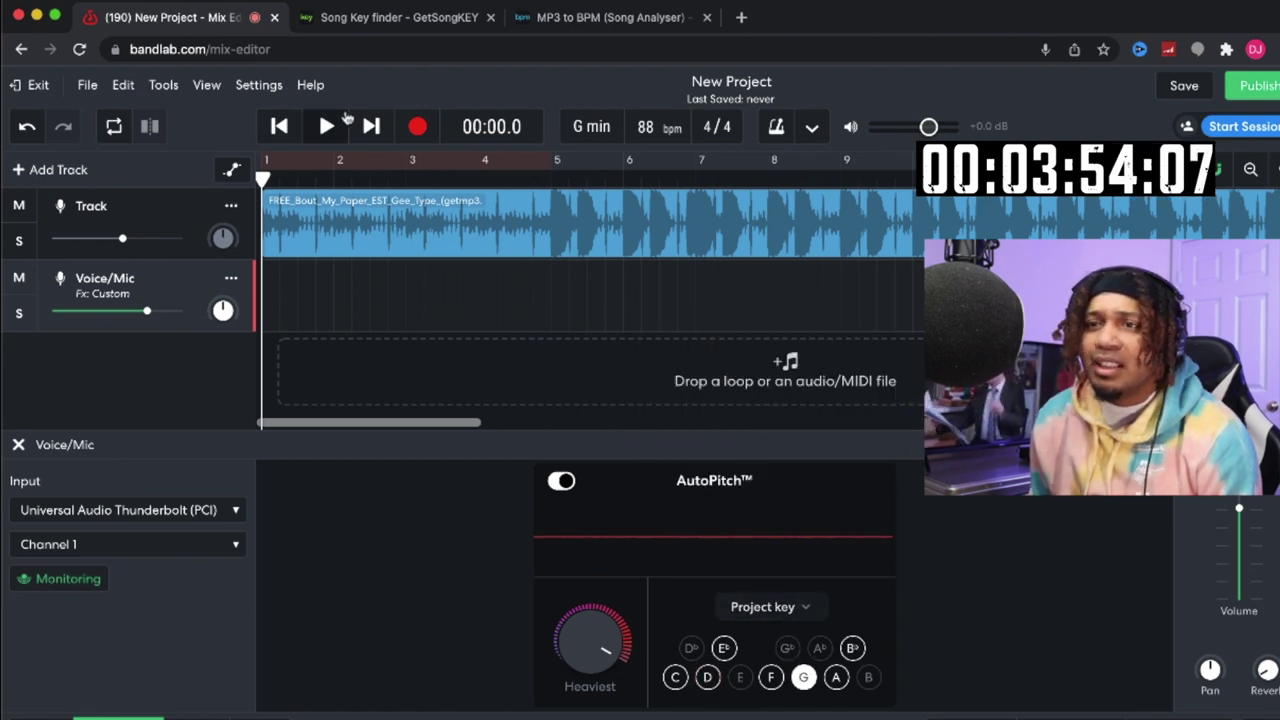
# Step: Record a vocal take of about one minute on the Voice/Mic track and place the playhead in bar 4
pyautogui.click(418, 128)
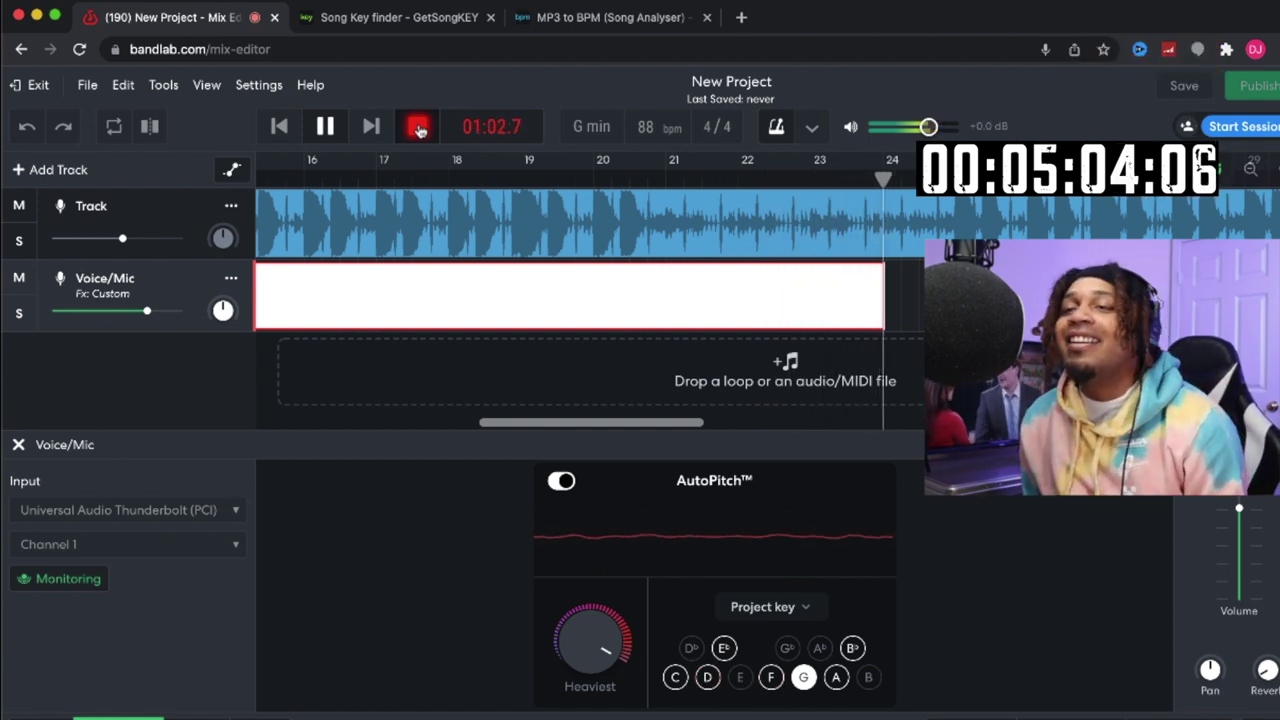
pyautogui.click(419, 128)
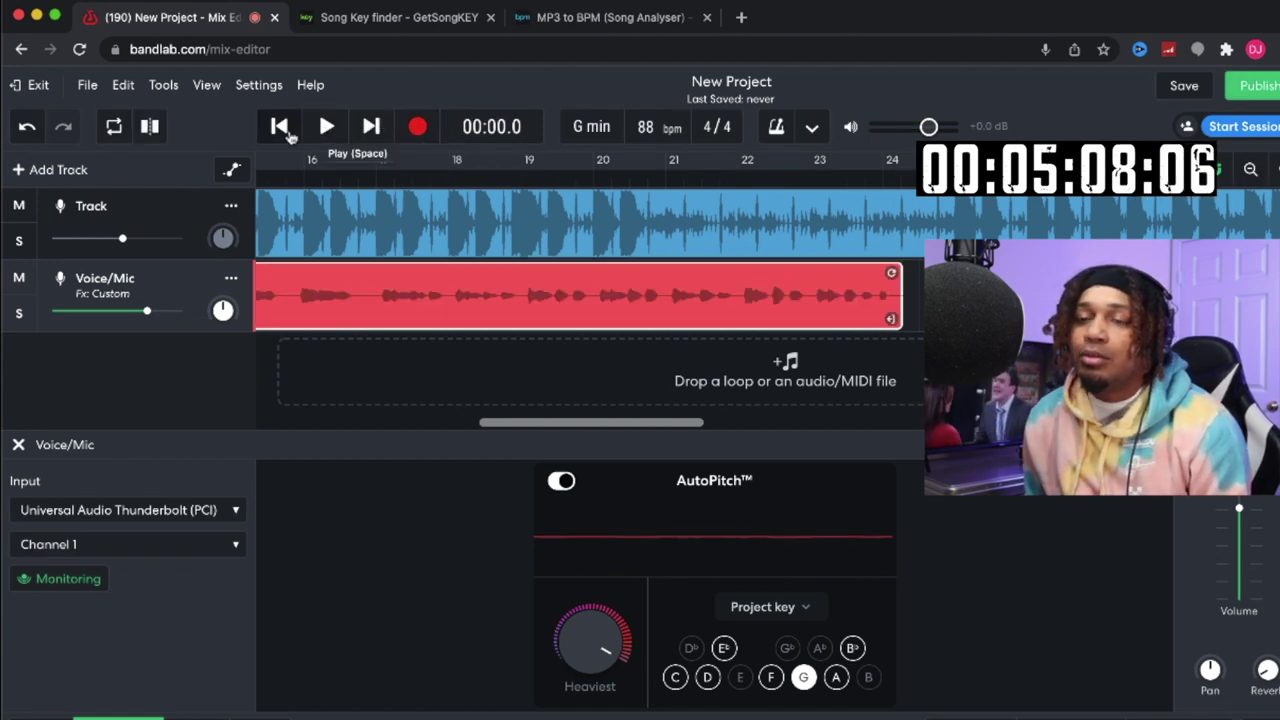
pyautogui.click(284, 130)
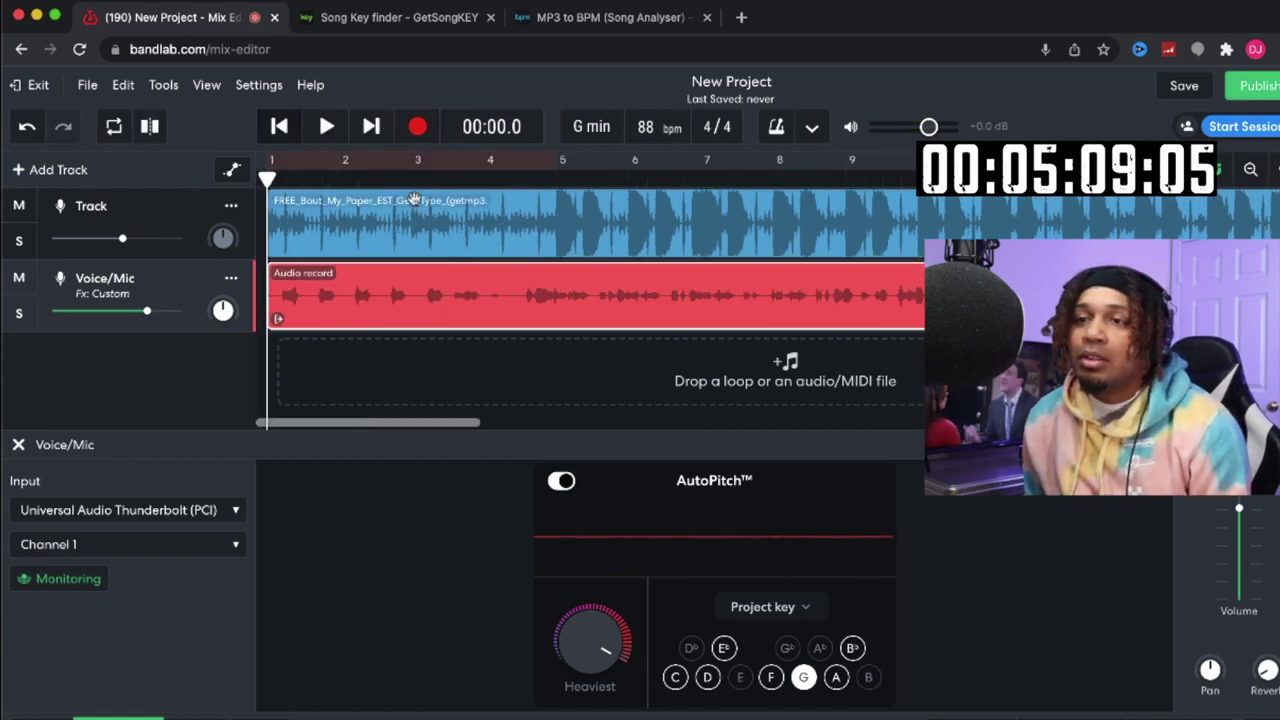
pyautogui.click(512, 177)
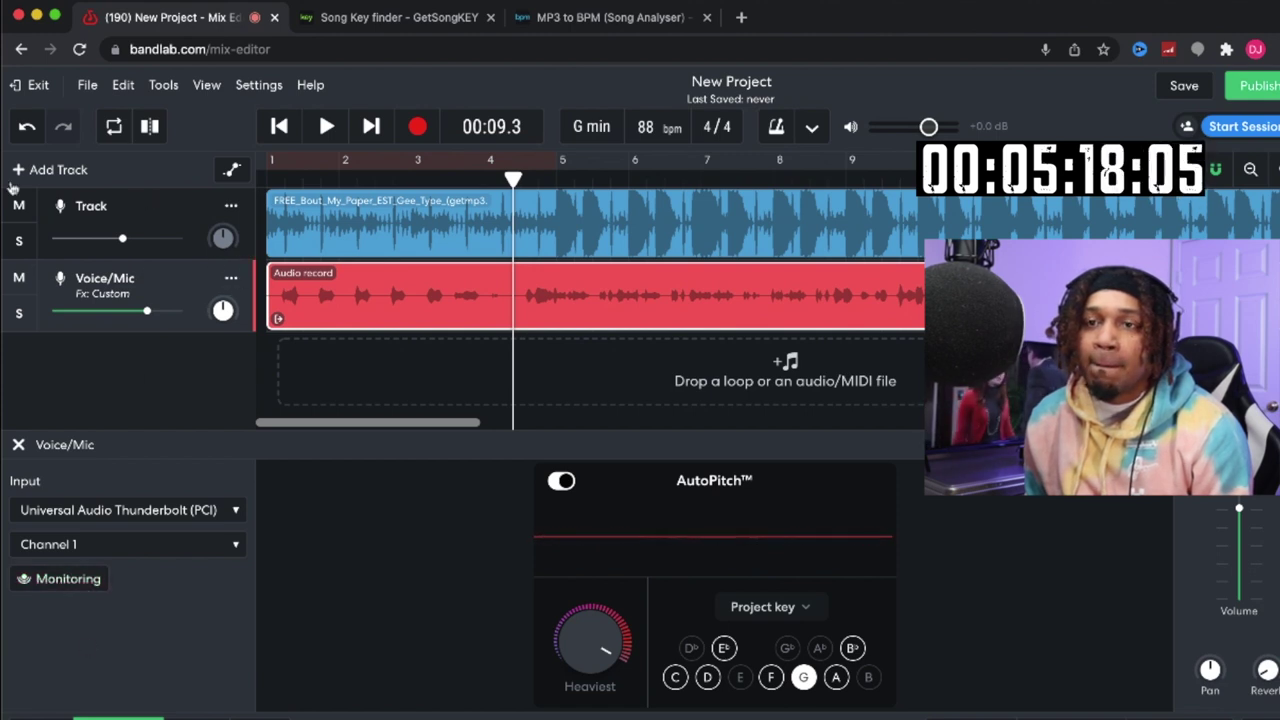
# Step: Duplicate the Voice/Mic track and delete the copied recording from the duplicate
pyautogui.click(229, 283)
pyautogui.click(318, 666)
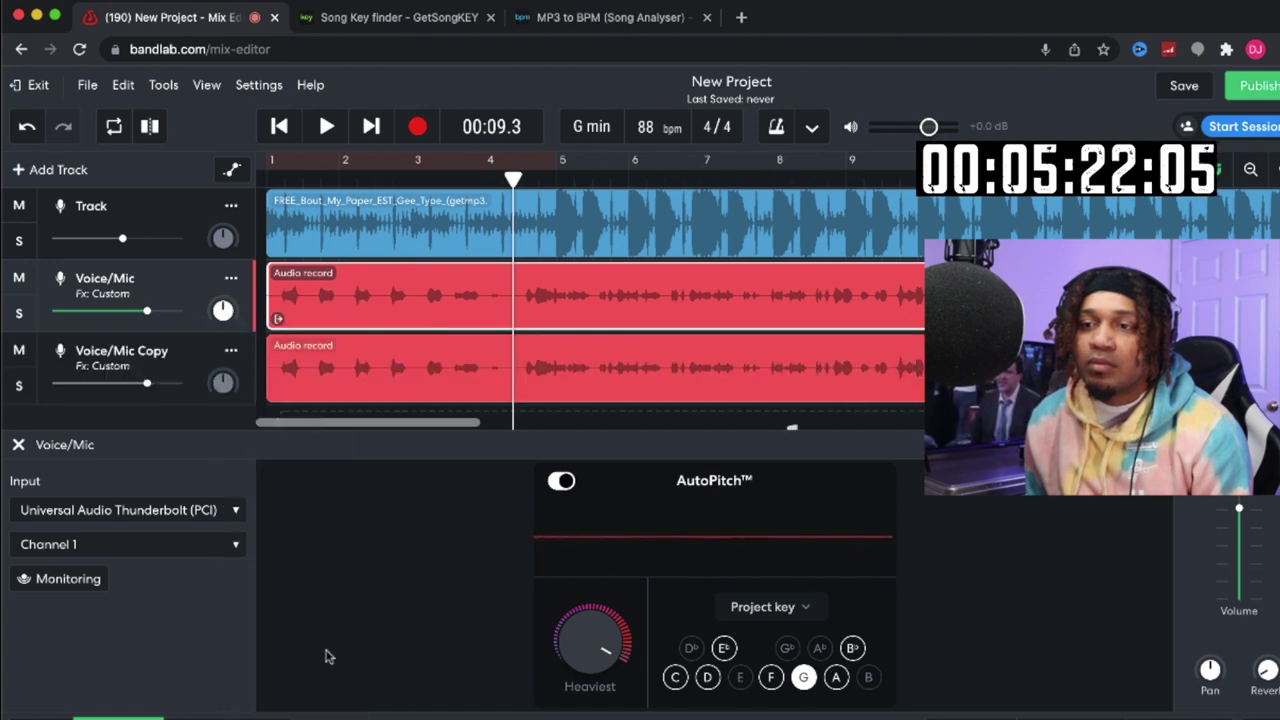
pyautogui.click(449, 372)
pyautogui.press('Delete')
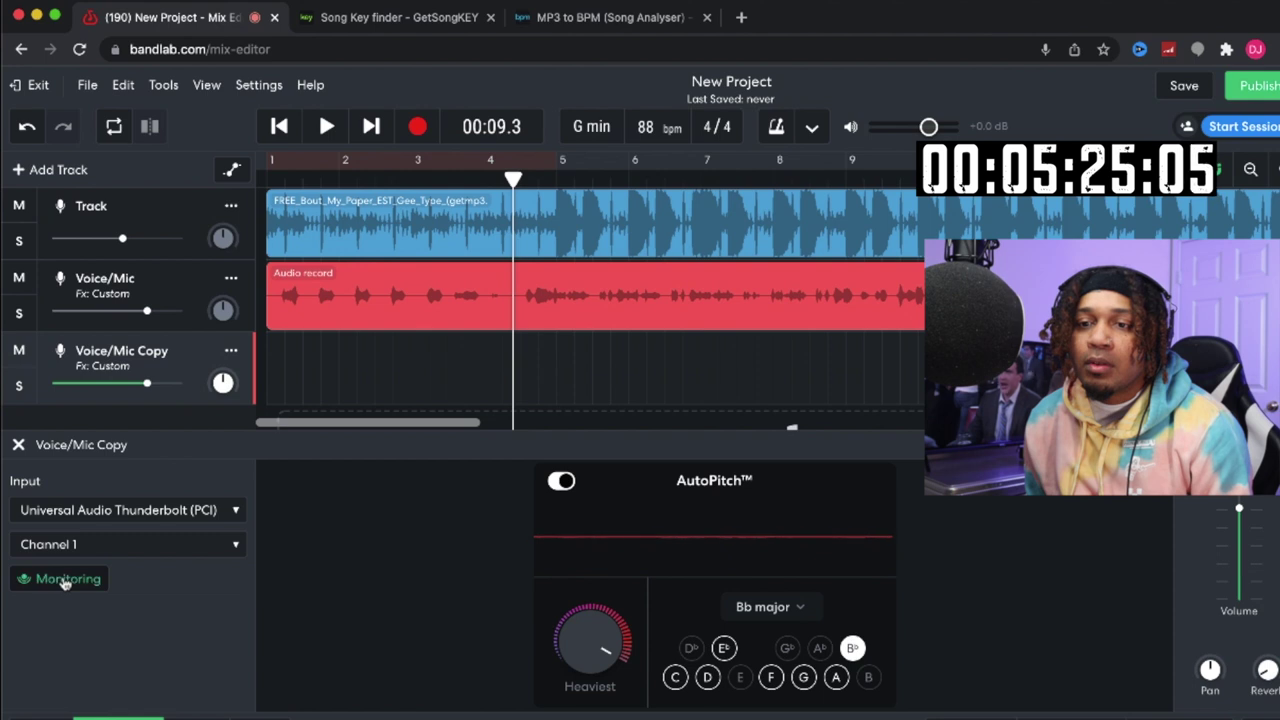
pyautogui.click(279, 128)
pyautogui.click(413, 130)
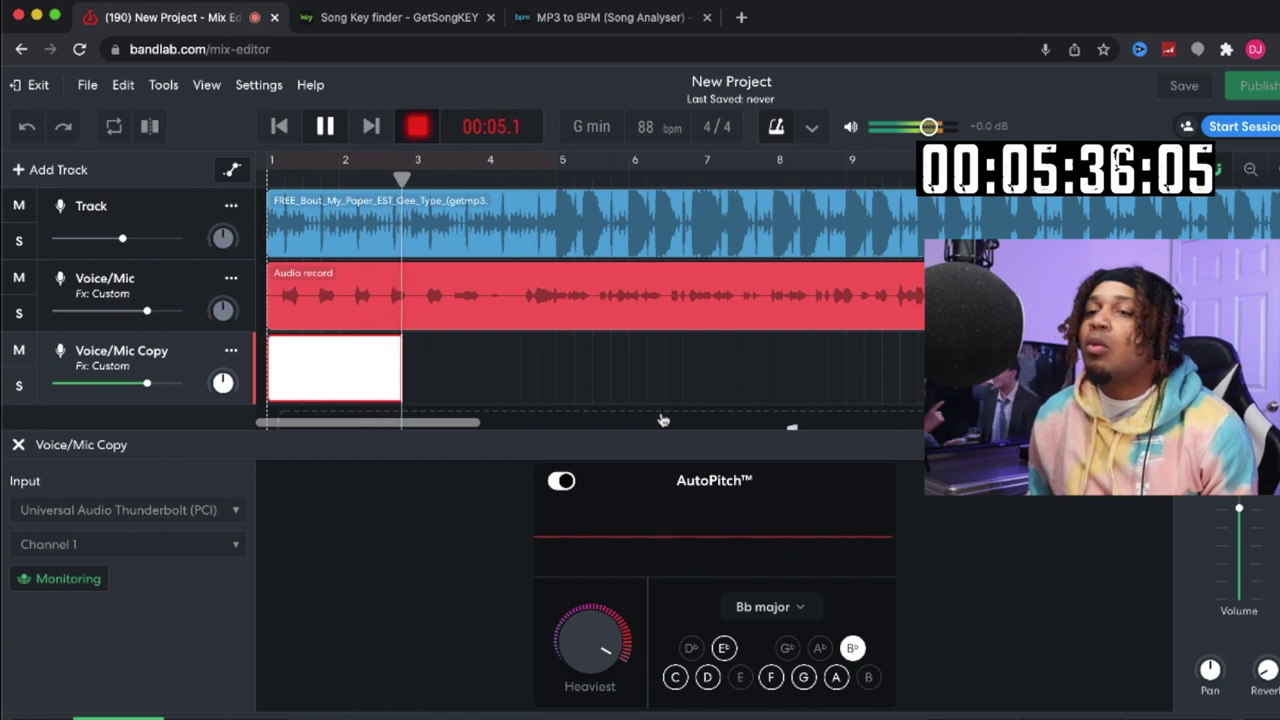
pyautogui.press('space')
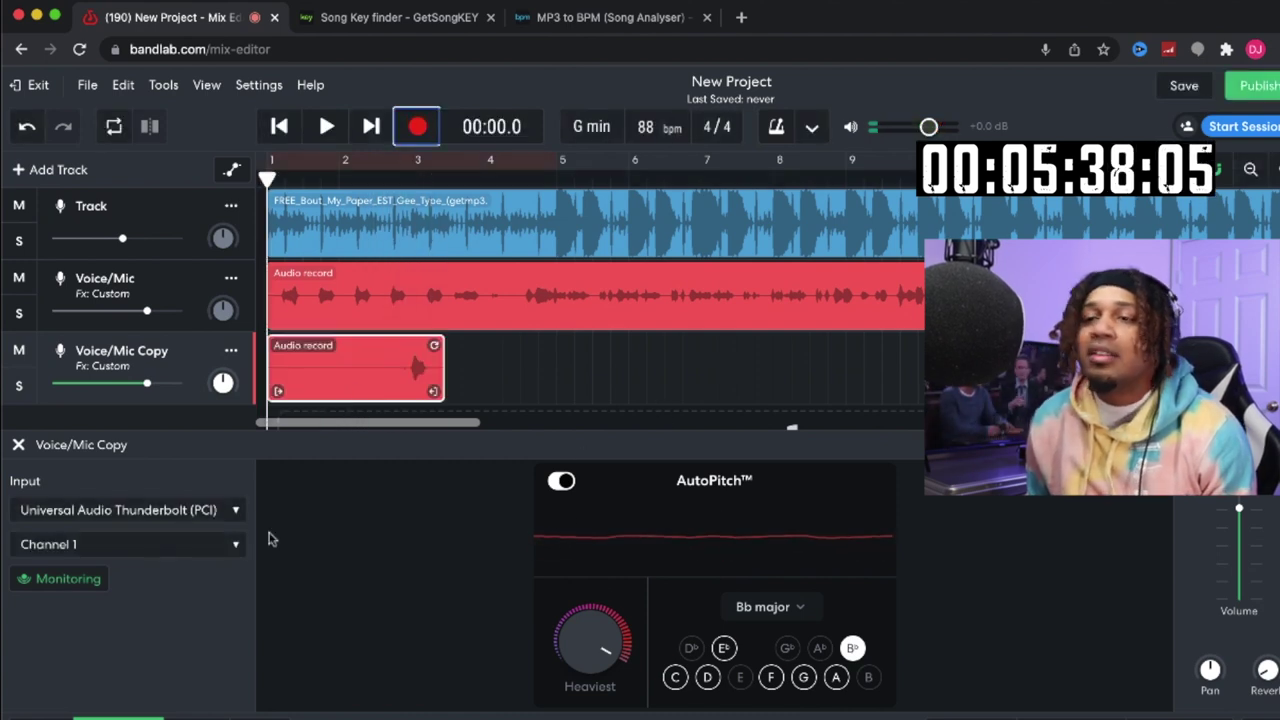
pyautogui.press('Delete')
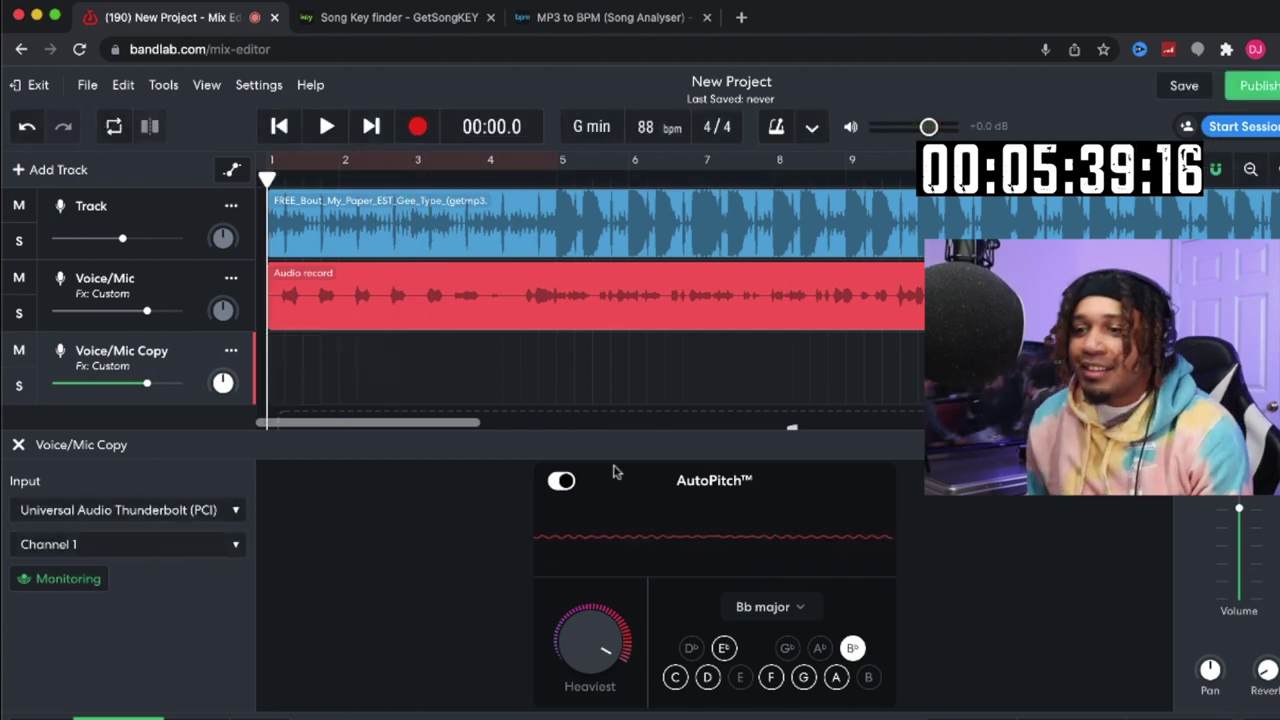
# Step: Set the Voice/Mic Copy track's AutoPitch scale to the project key and return the playhead to the start
pyautogui.click(793, 612)
pyautogui.click(705, 345)
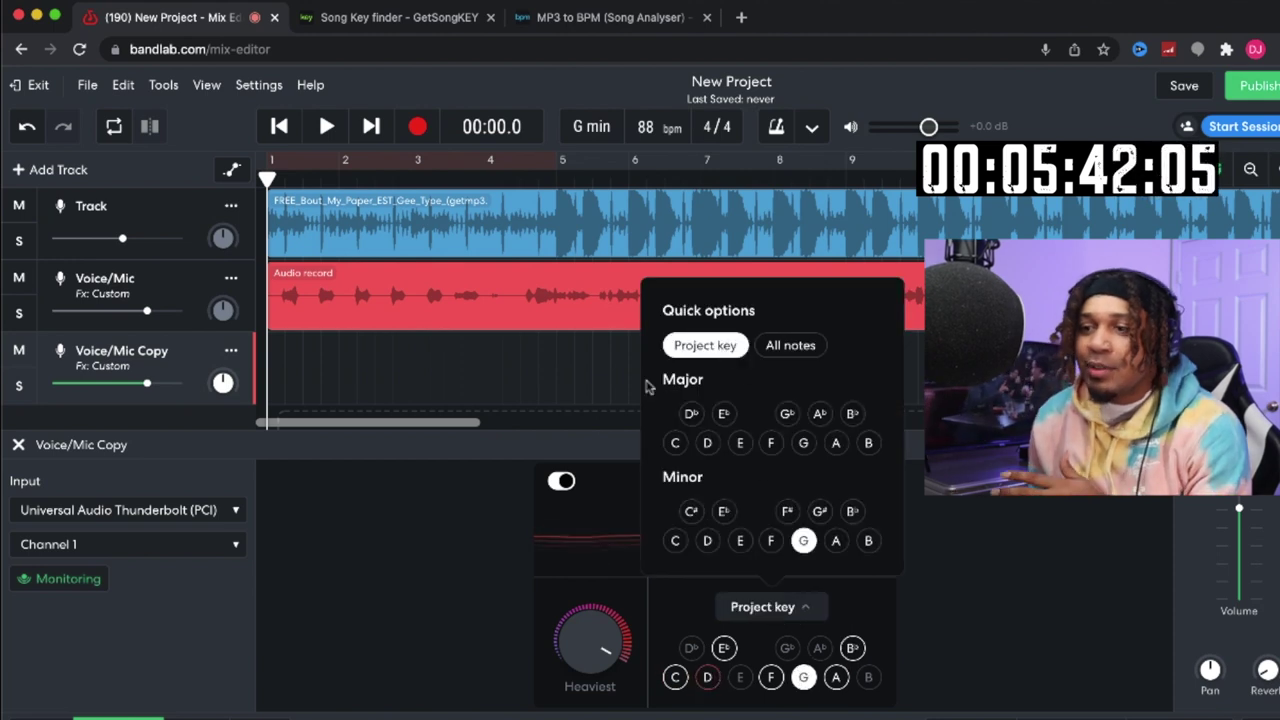
pyautogui.click(270, 130)
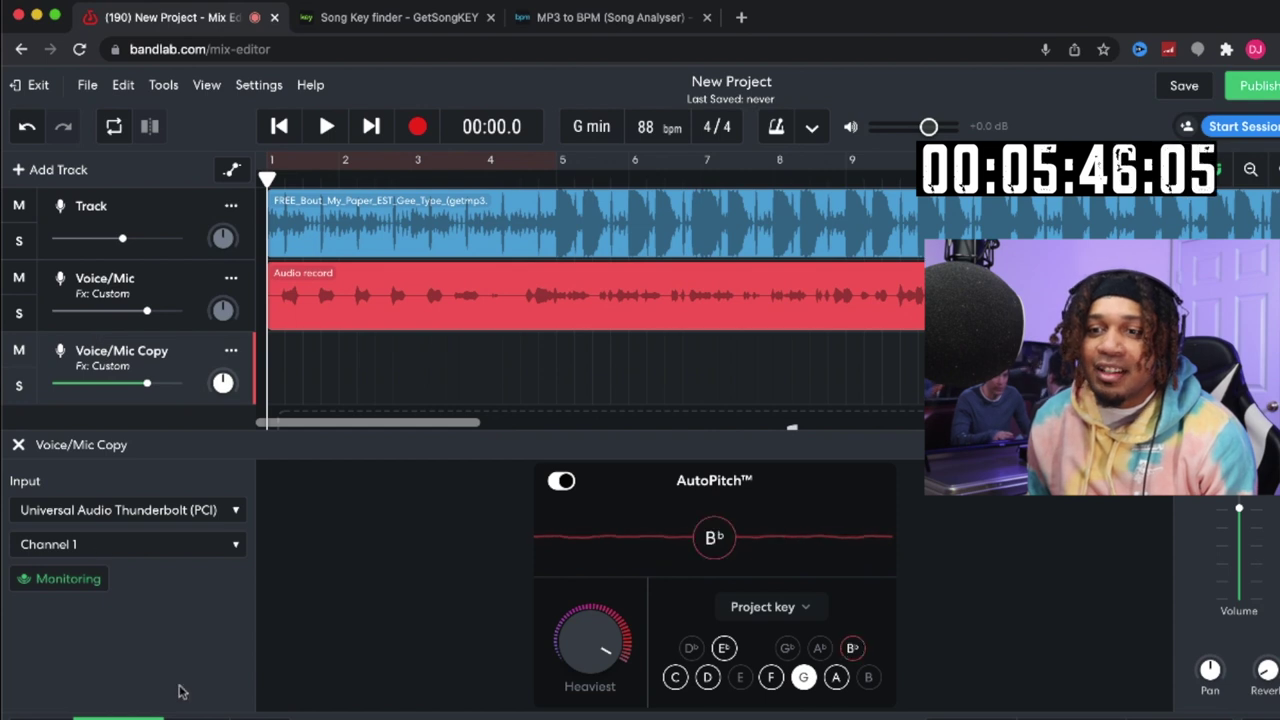
# Step: Bypass the Filter Echo on the Voice/Mic Copy track and add a Graphic EQ after it
pyautogui.click(200, 710)
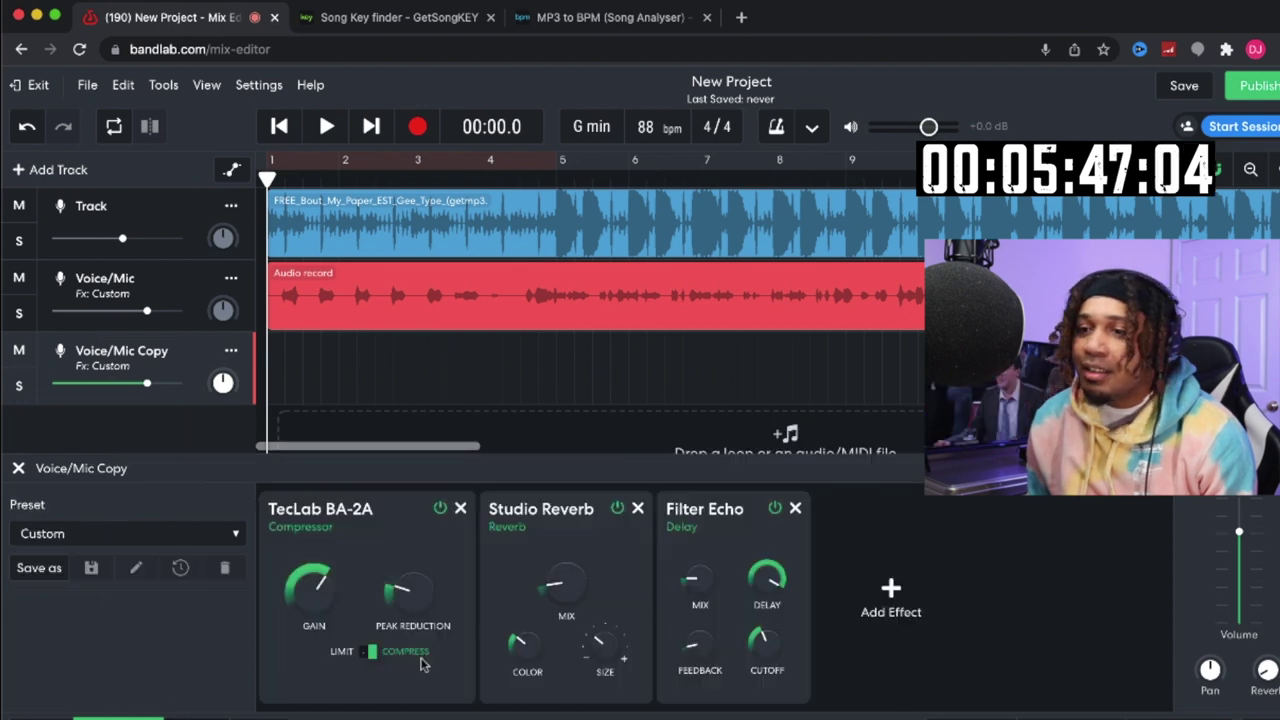
pyautogui.click(776, 510)
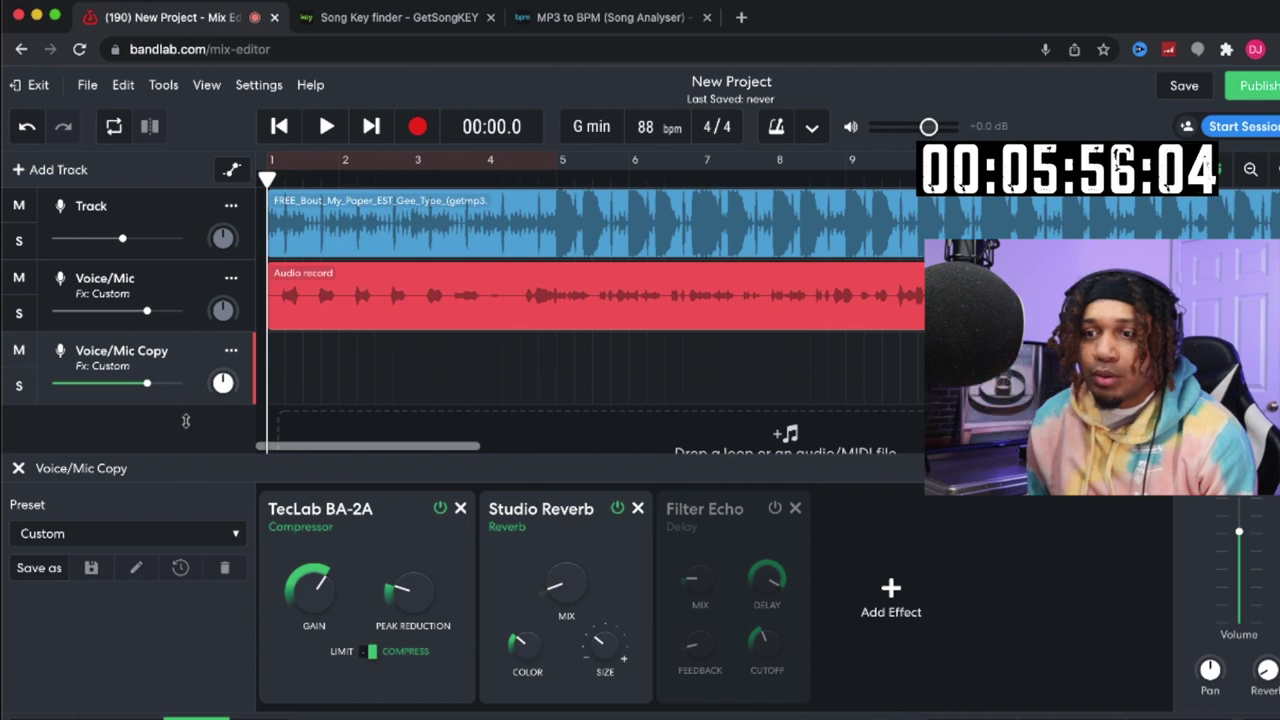
pyautogui.click(888, 614)
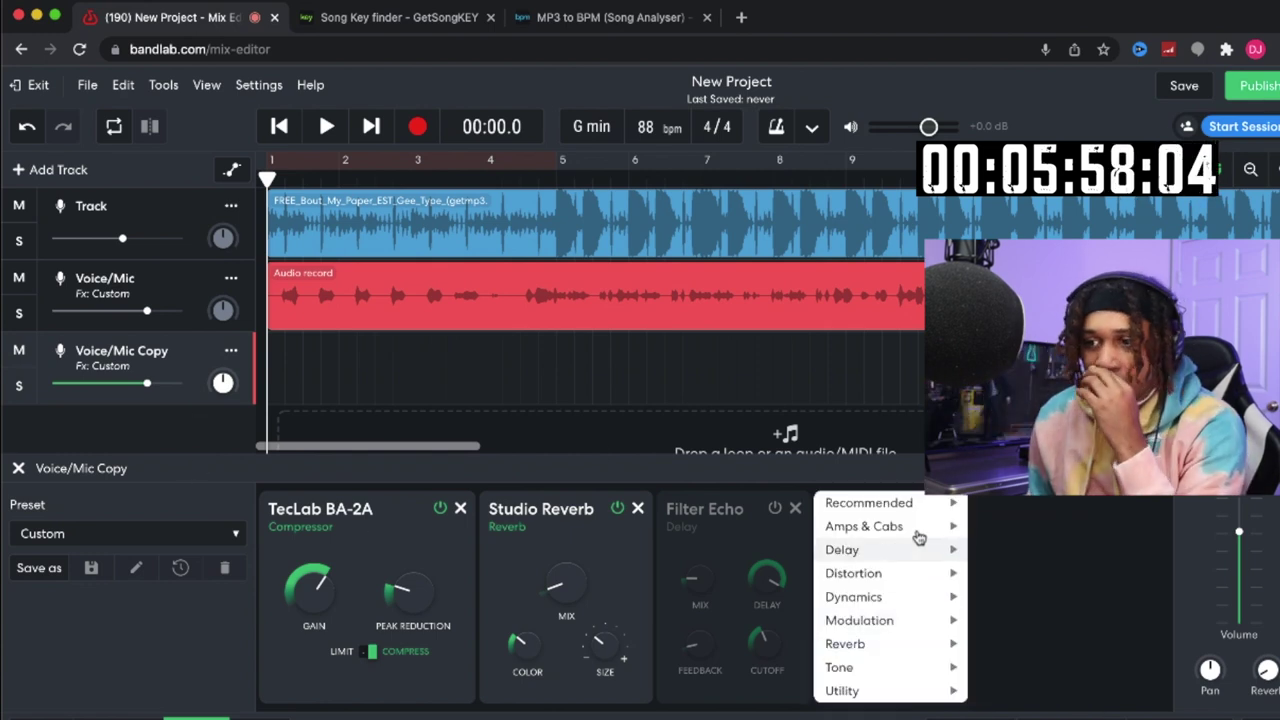
pyautogui.moveTo(890, 503)
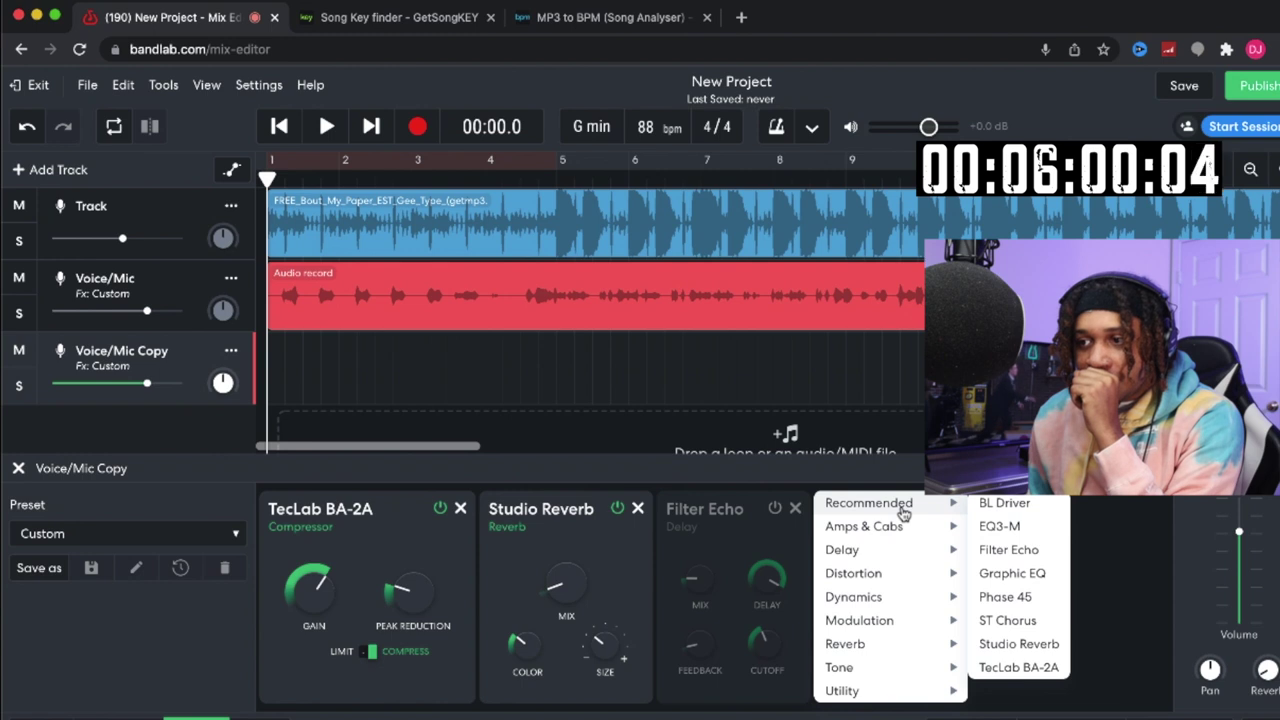
pyautogui.click(1012, 573)
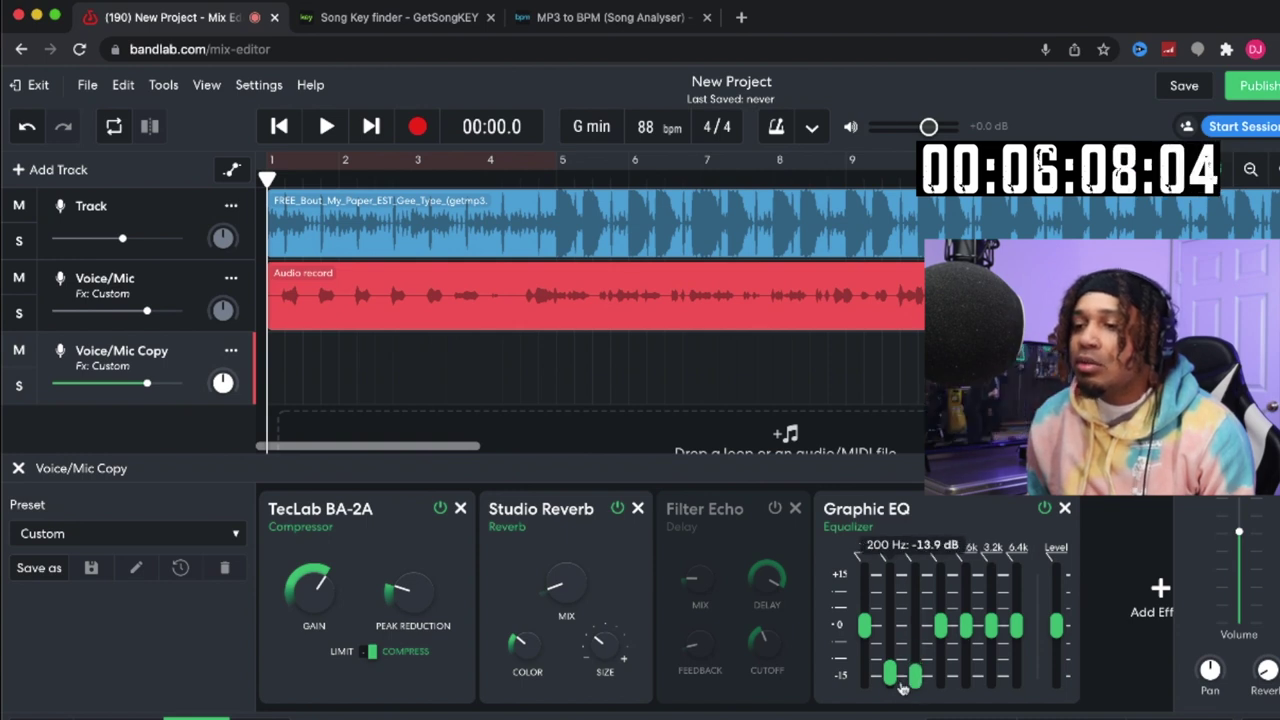
# Step: Cut the Graphic EQ's 100 Hz, 200 Hz and 6.4 kHz bands to about -15 dB and boost 400 Hz, 800 Hz and 3.2 kHz to about +4 dB
pyautogui.moveTo(990, 633); pyautogui.dragTo(990, 680)
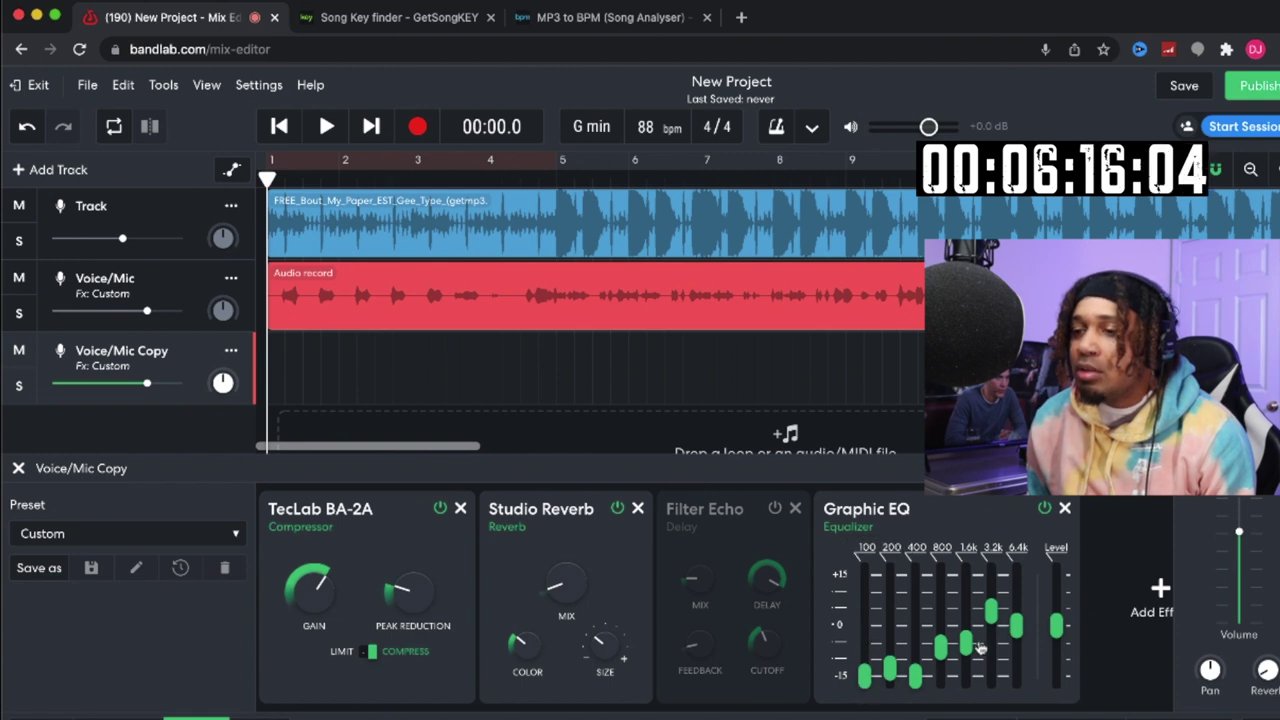
pyautogui.moveTo(890, 666); pyautogui.dragTo(890, 675)
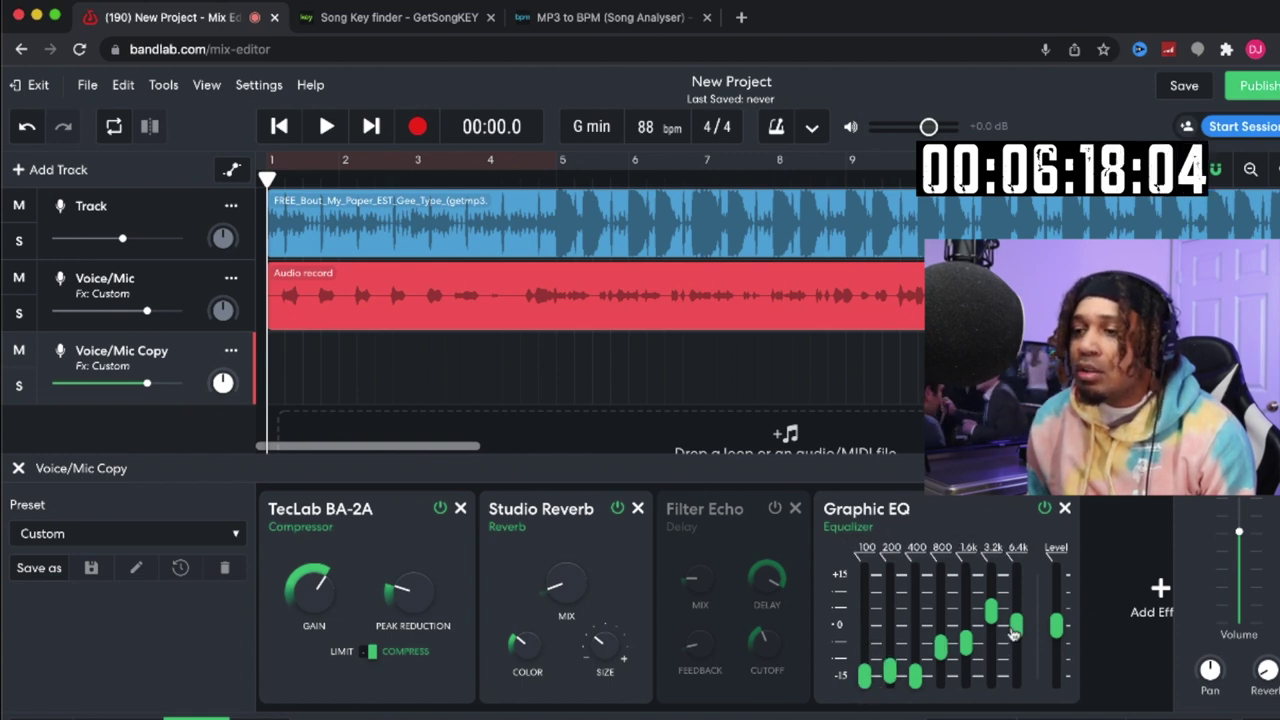
pyautogui.moveTo(915, 677); pyautogui.dragTo(915, 609)
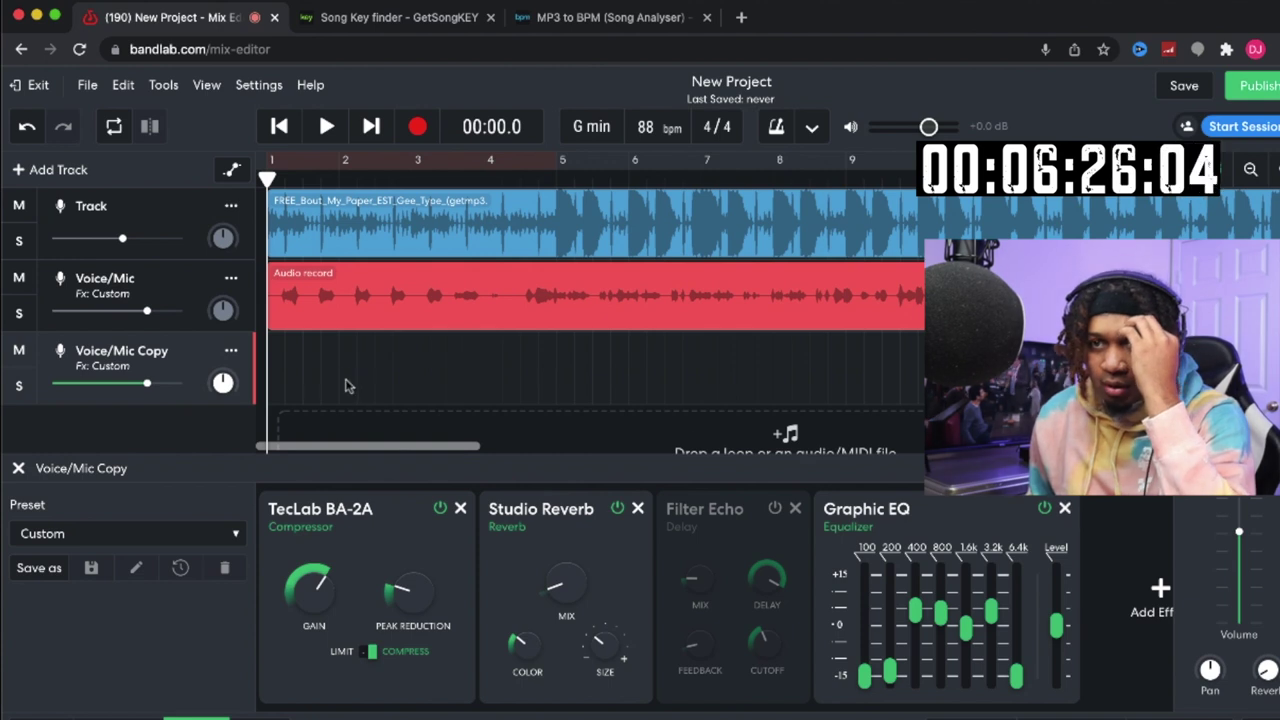
# Step: Record a second vocal layer over the beat on the Voice/Mic Copy track and return to the project start
pyautogui.click(416, 126)
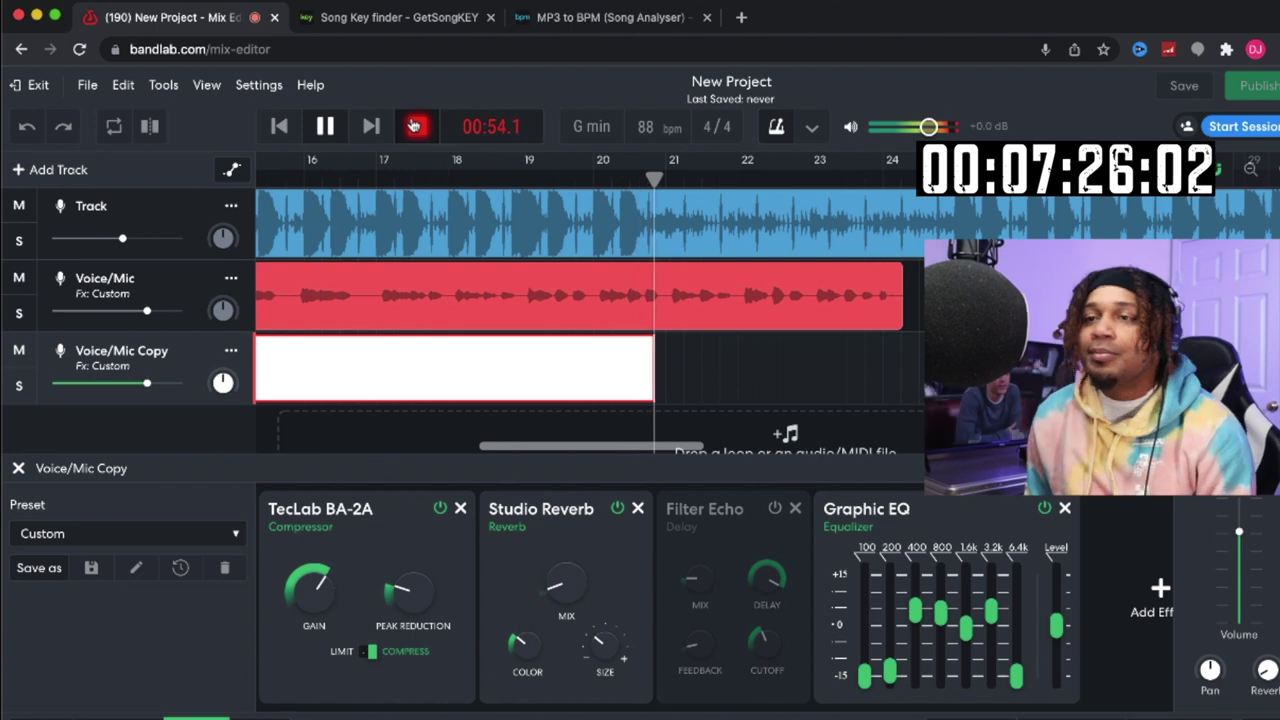
pyautogui.click(414, 125)
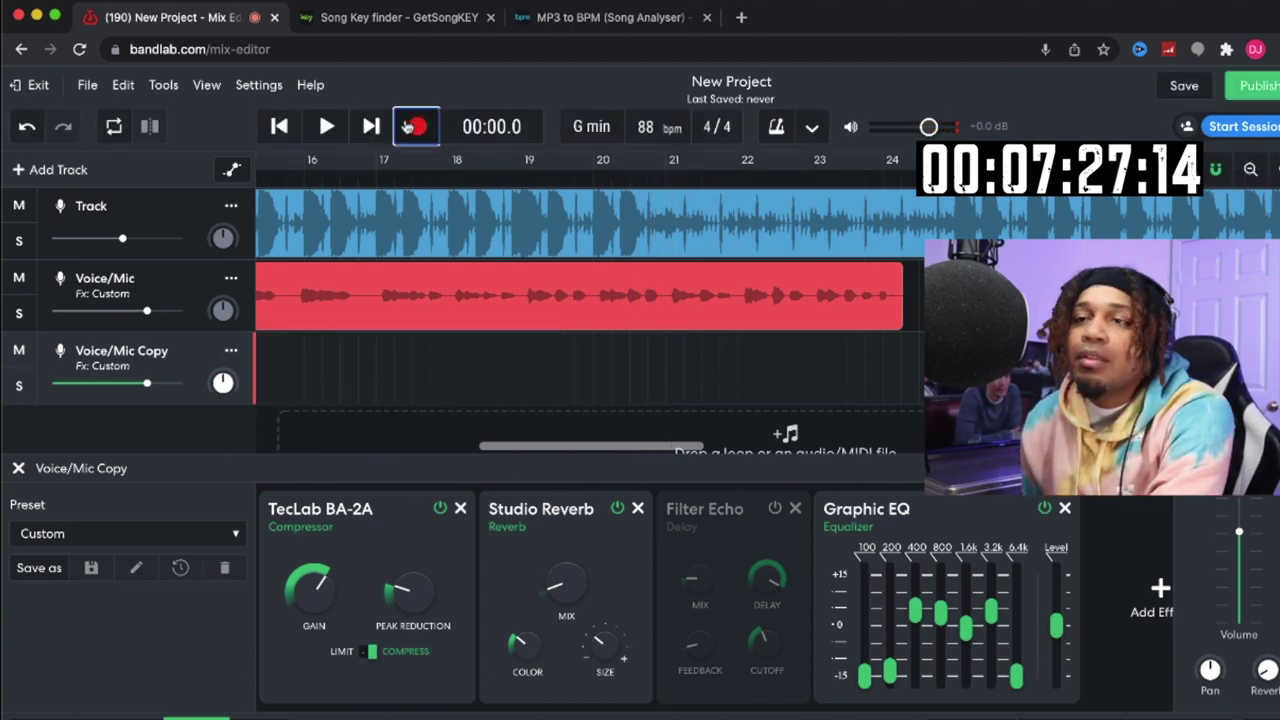
pyautogui.click(281, 128)
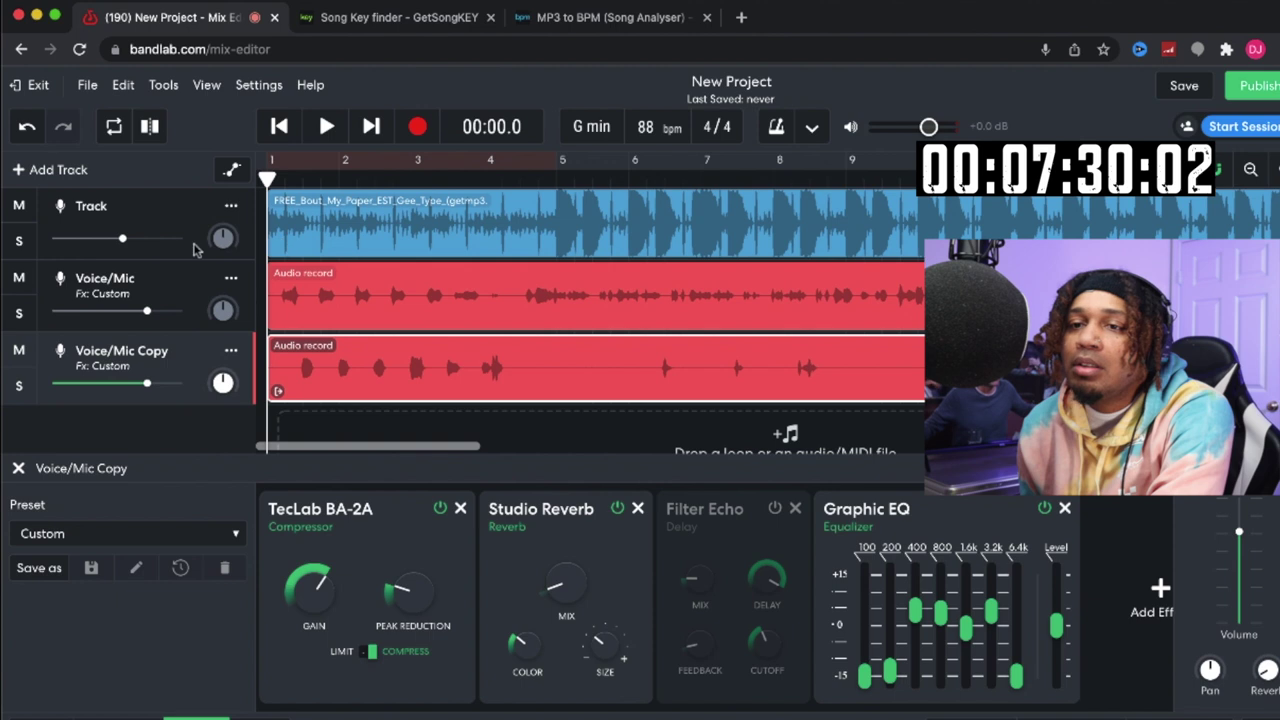
# Step: Turn off input monitoring on the Voice/Mic Copy track, then check the input channels in the UAD Console and return to BandLab
pyautogui.click(203, 352)
pyautogui.click(35, 716)
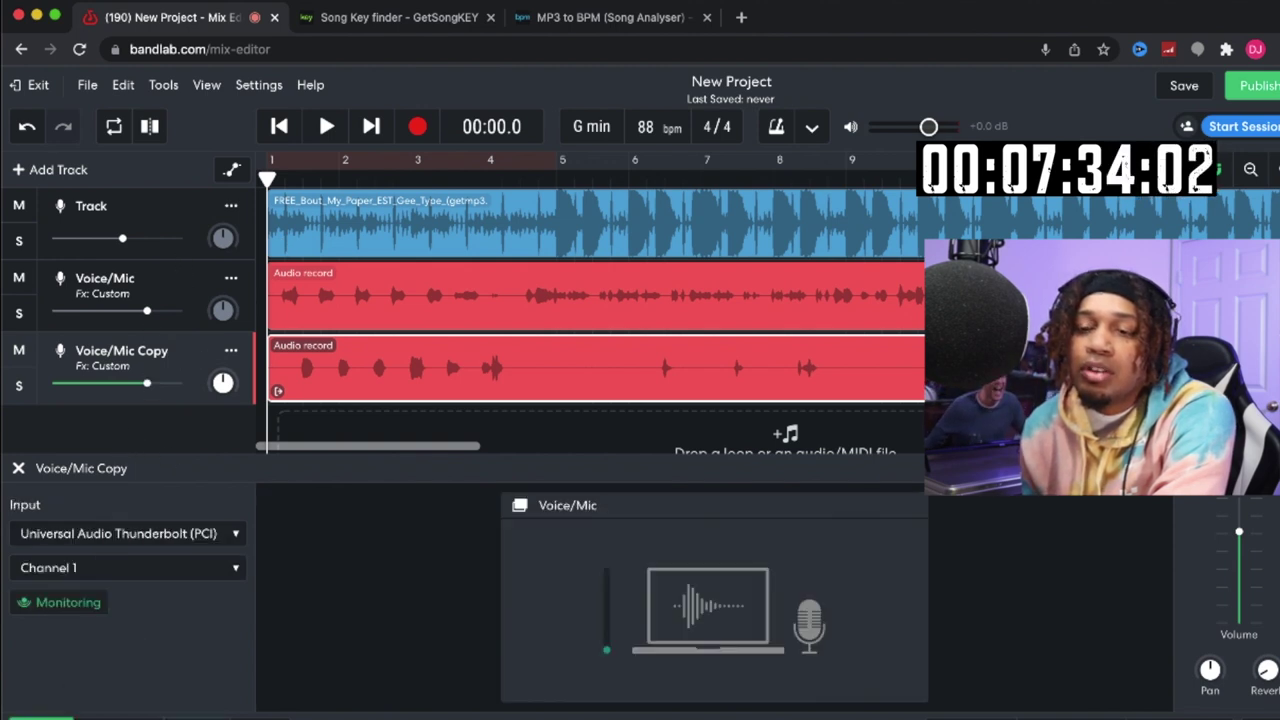
pyautogui.click(60, 604)
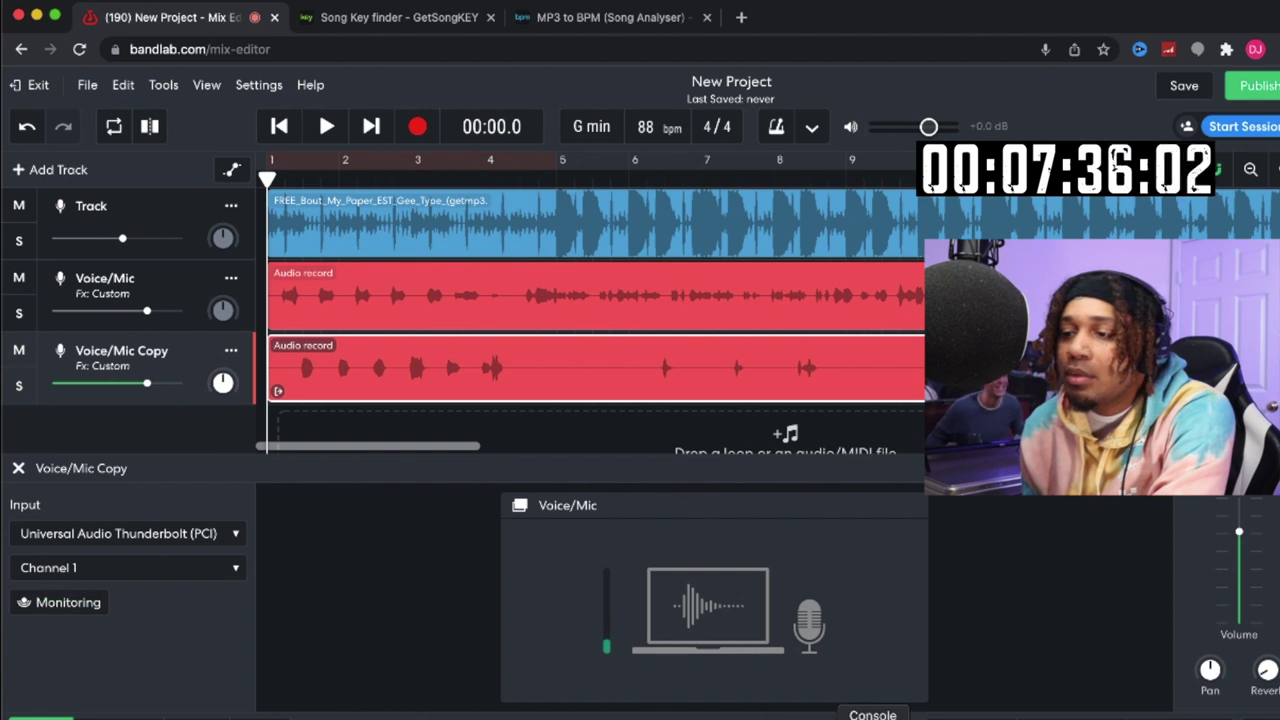
pyautogui.click(871, 716)
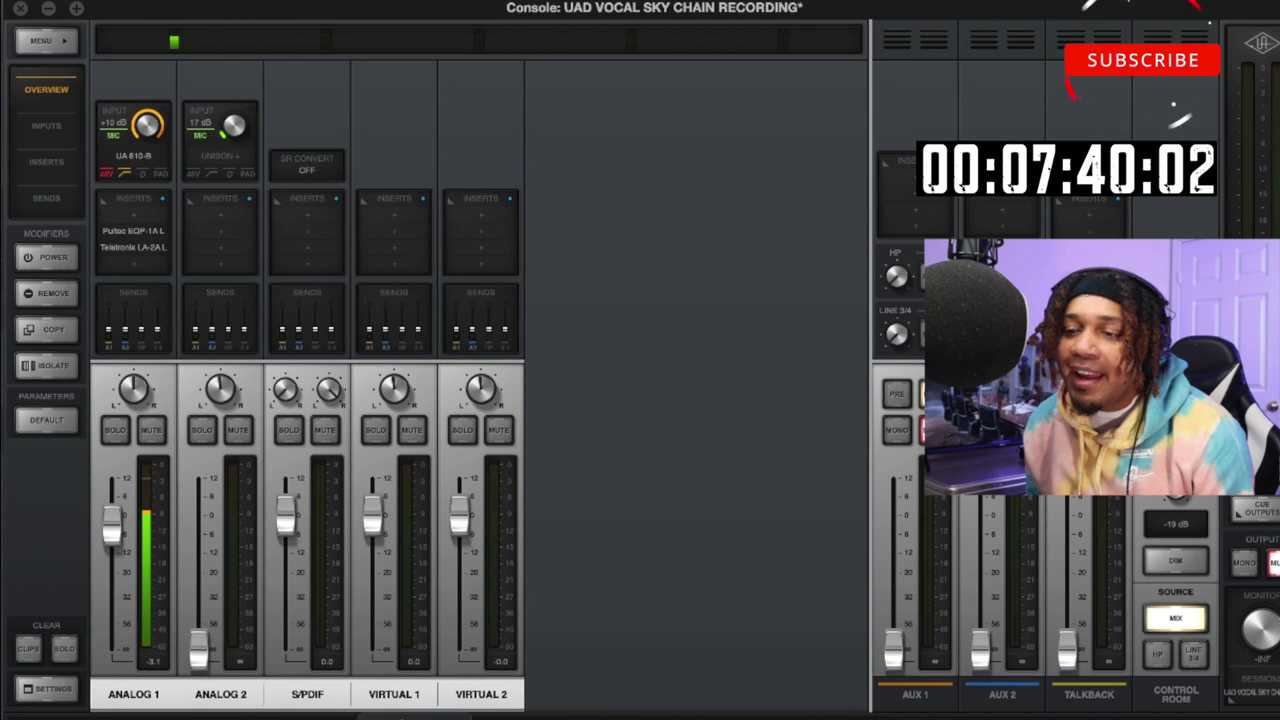
pyautogui.click(408, 716)
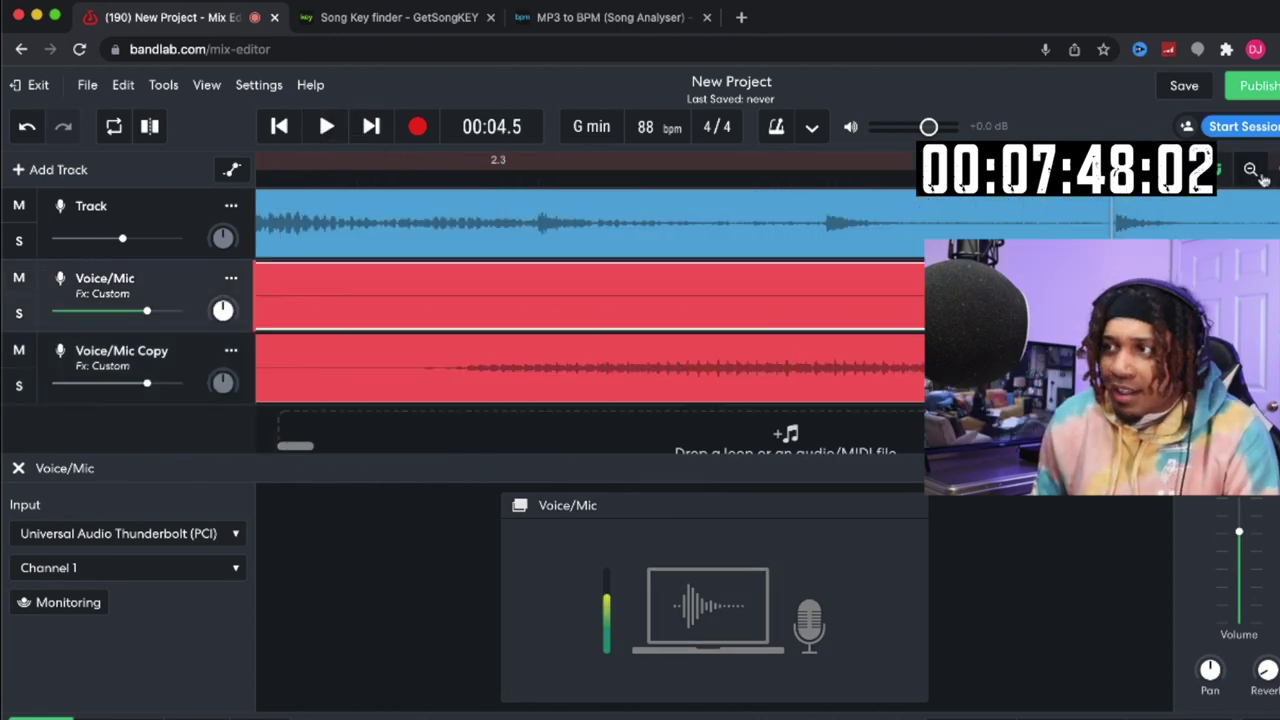
# Step: Play the layered vocals over the beat from the project start
pyautogui.click(1260, 176)
pyautogui.click(1260, 176)
pyautogui.click(1260, 176)
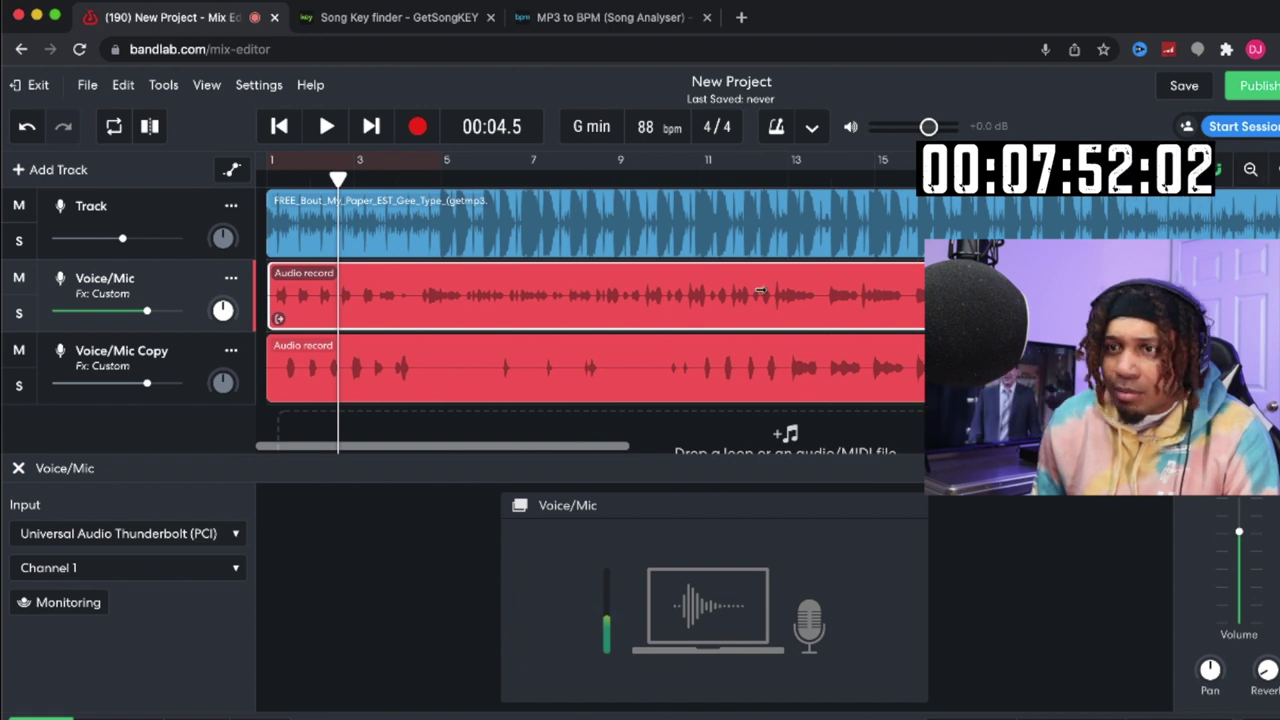
pyautogui.click(277, 126)
pyautogui.press('space')
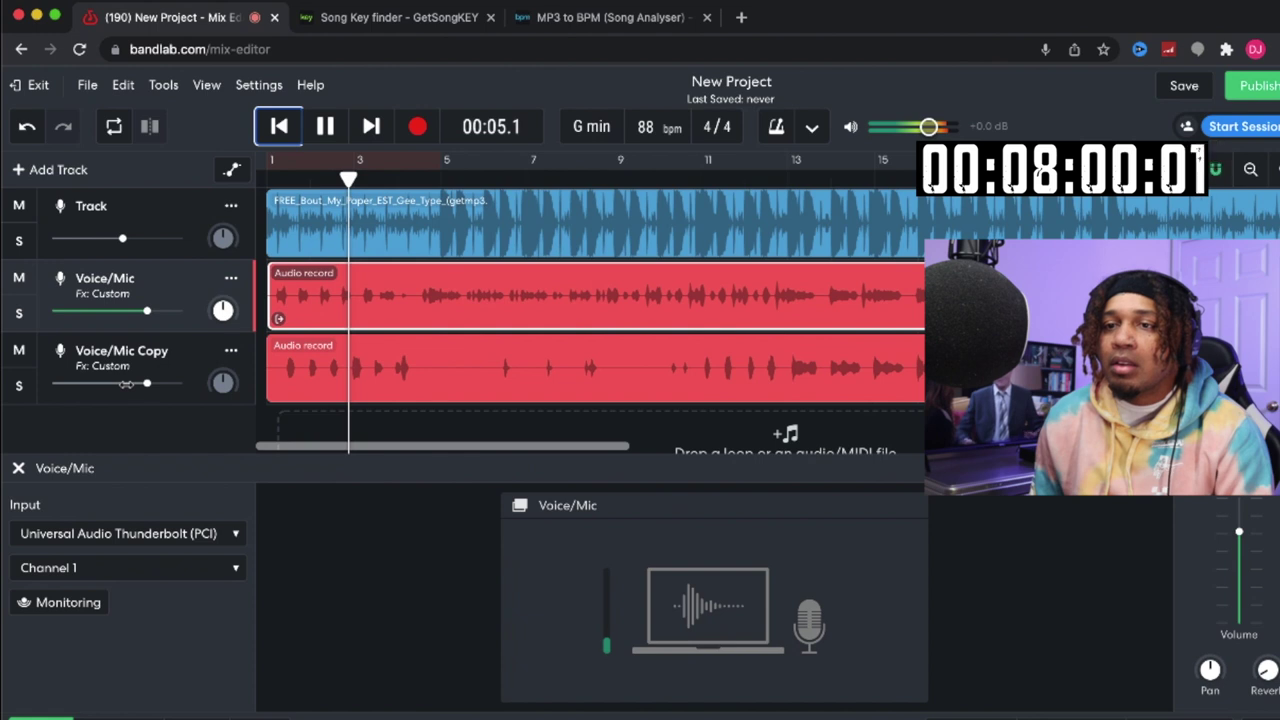
# Step: Set the Voice/Mic Copy track's AutoPitch scale to the G minor project key and lower the track's volume slightly during playback
pyautogui.click(146, 385)
pyautogui.moveTo(146, 385)
pyautogui.mouseDown()
pyautogui.moveTo(122, 385)
pyautogui.moveTo(152, 385)
pyautogui.mouseUp()
pyautogui.click(103, 366)
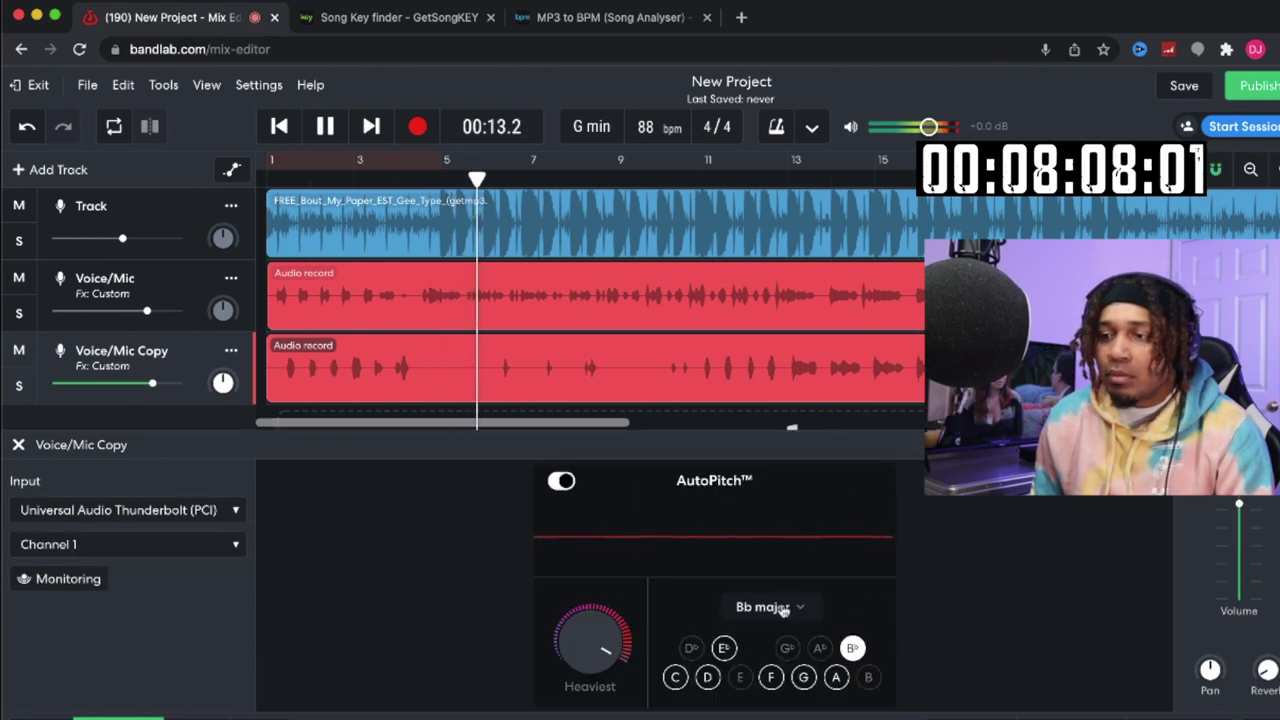
pyautogui.click(775, 606)
pyautogui.click(803, 541)
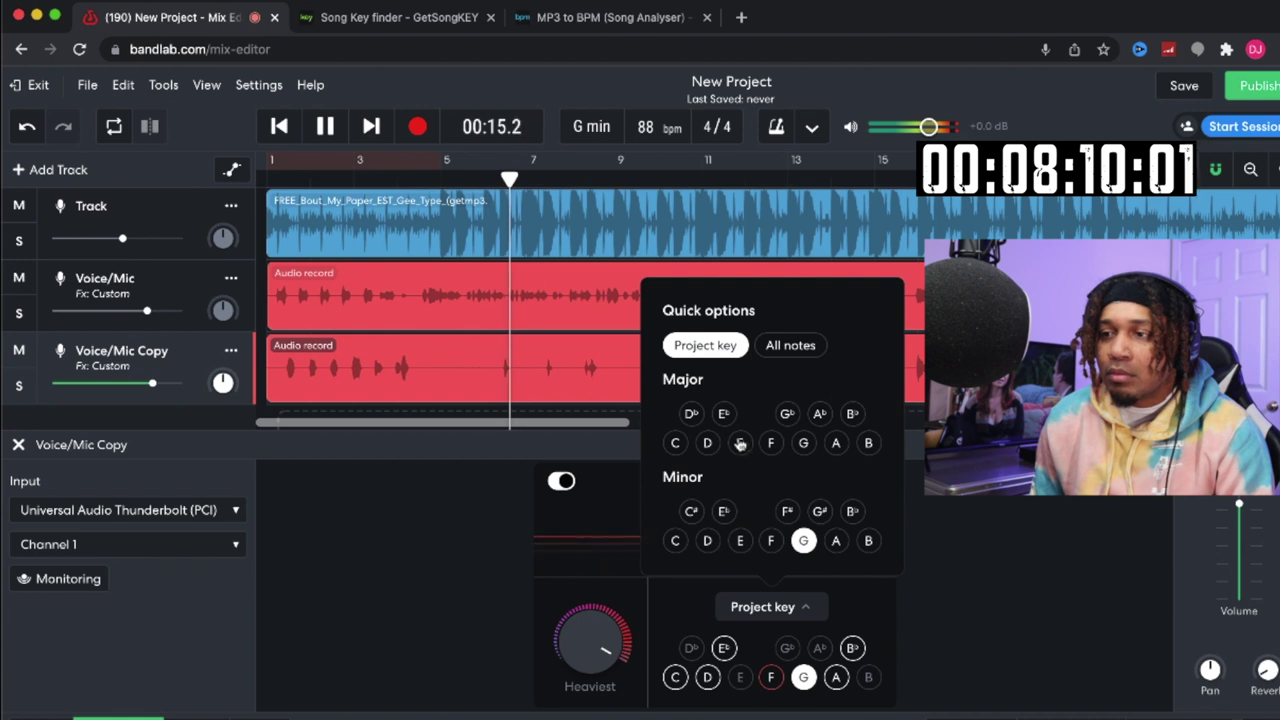
pyautogui.click(432, 508)
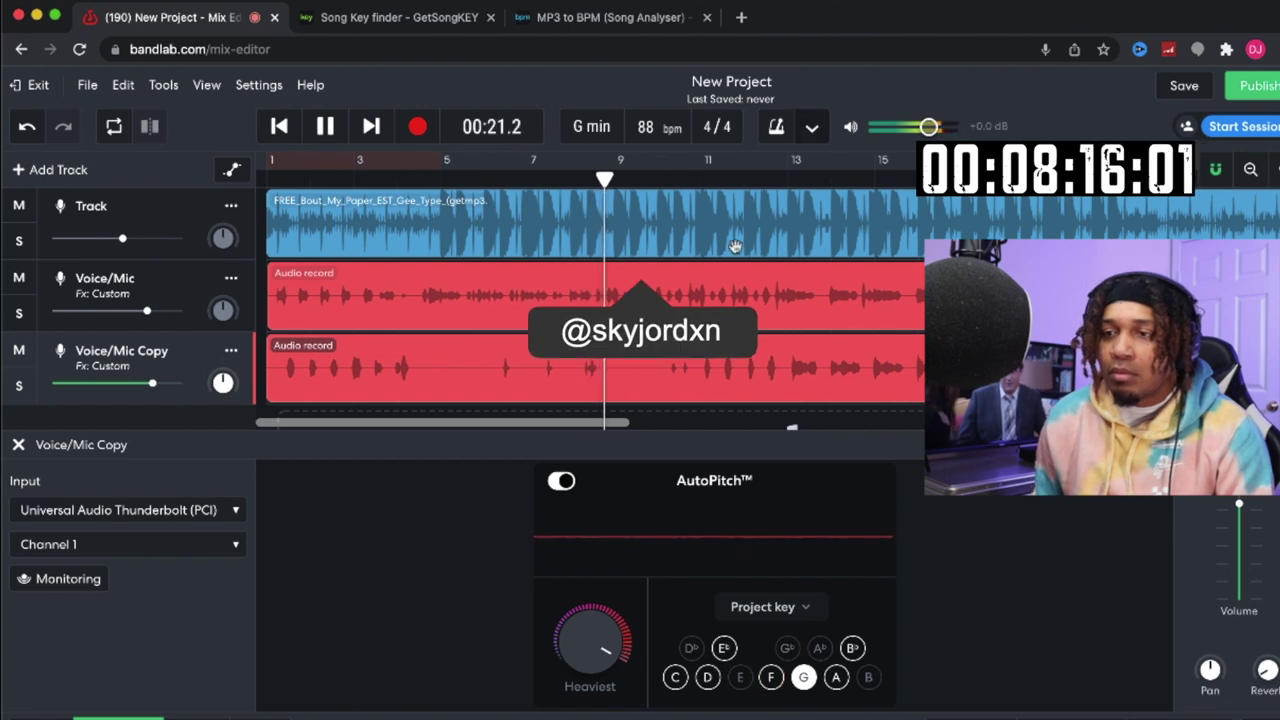
pyautogui.moveTo(152, 383); pyautogui.dragTo(145, 383)
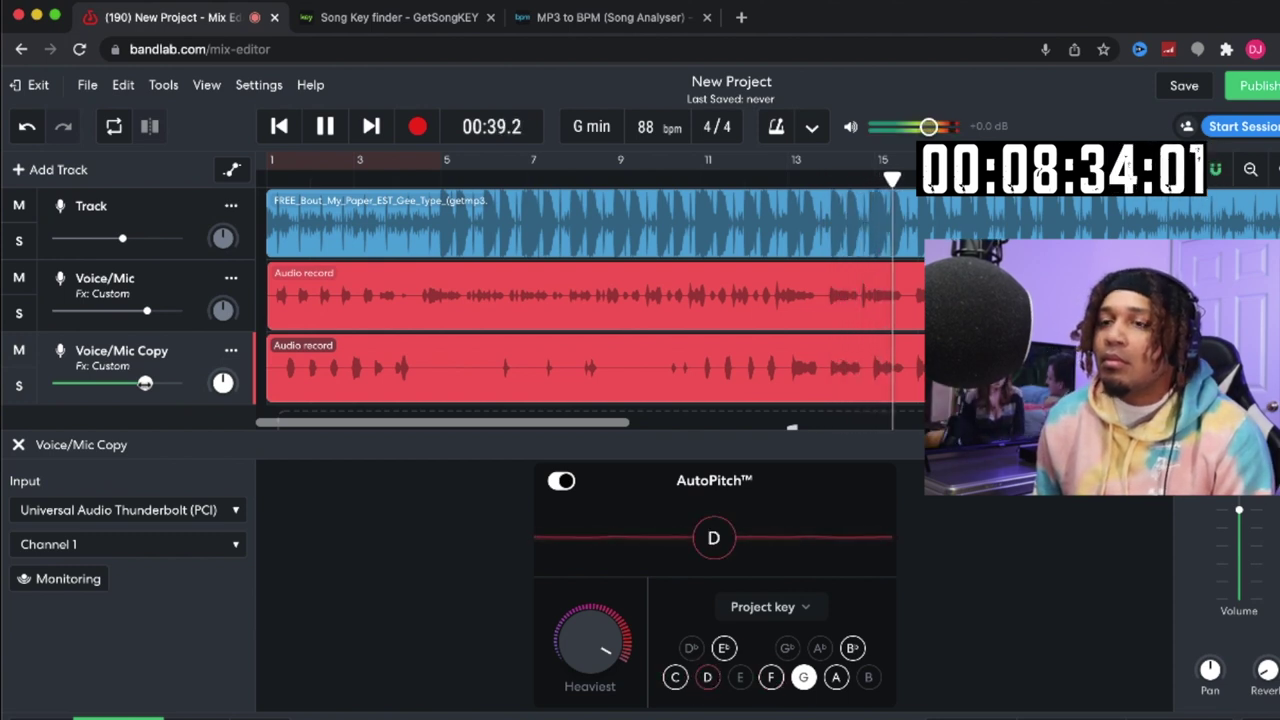
# Step: Select the Voice/Mic track, replay the mix from about bar 4, and pause it
pyautogui.click(203, 282)
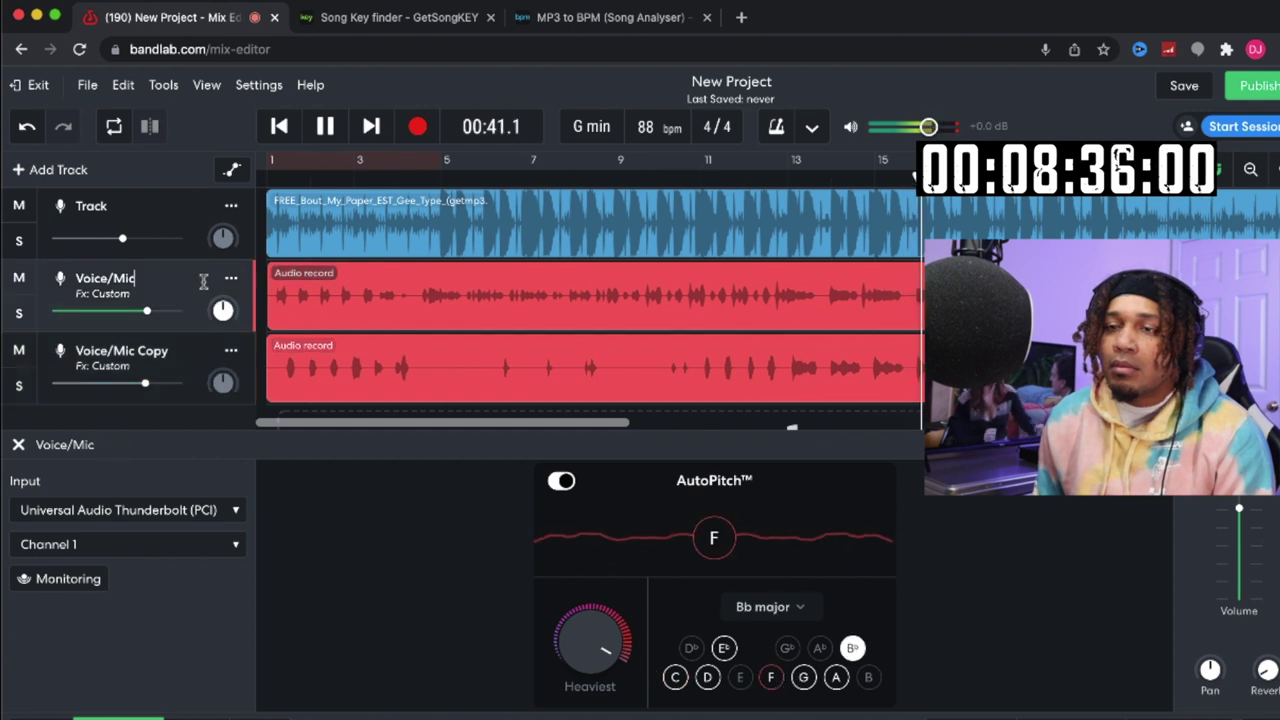
pyautogui.click(410, 180)
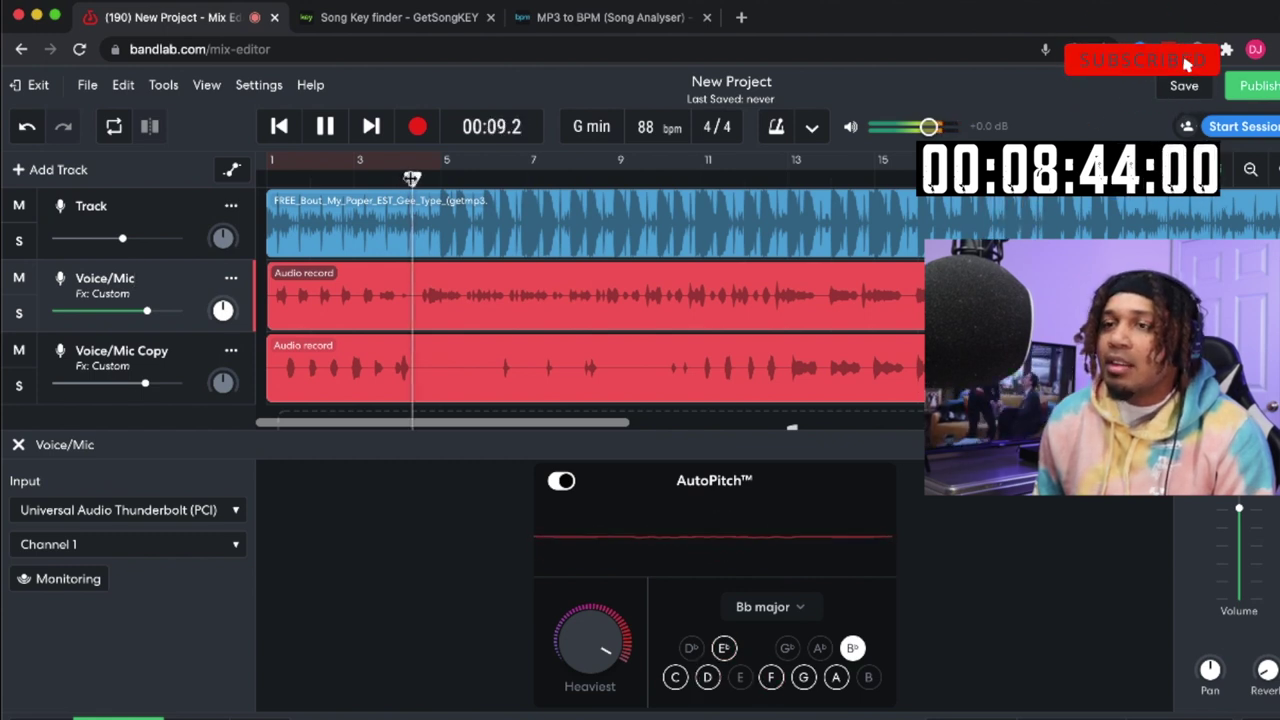
pyautogui.press('space')
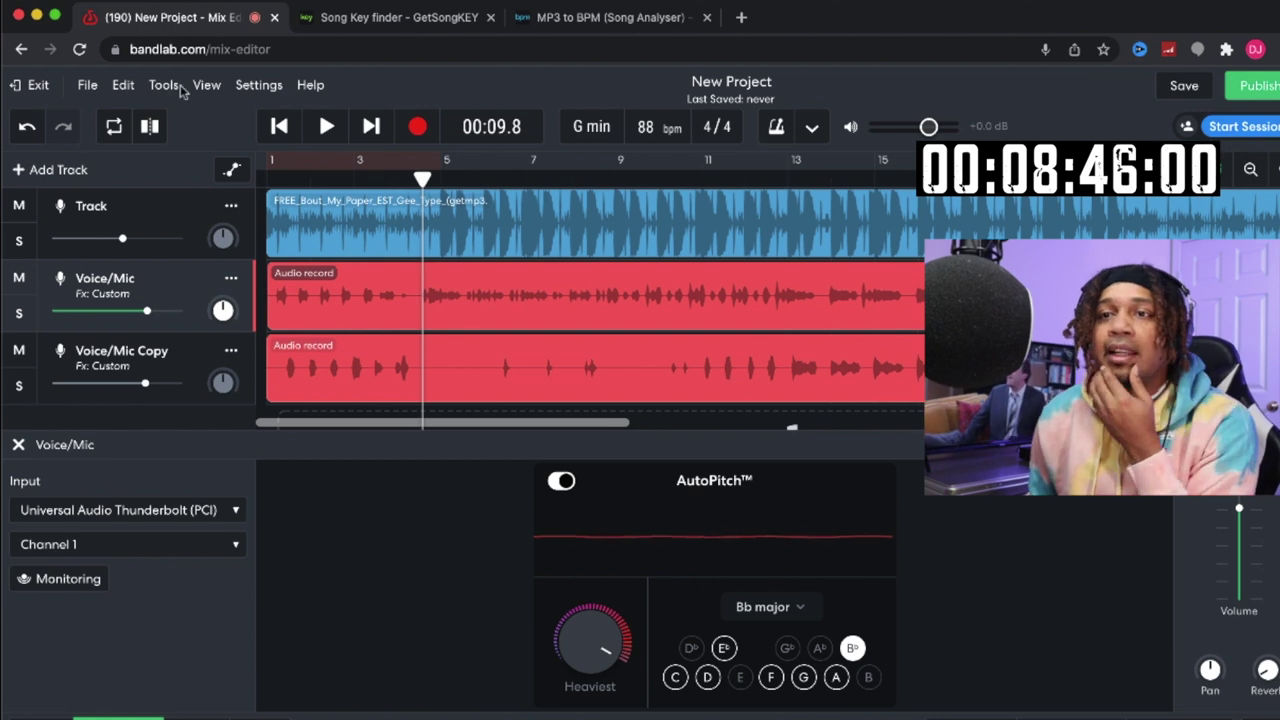
# Step: Review the MP3 to BPM and Song Key Finder pages, then return to the BandLab project
pyautogui.click(540, 27)
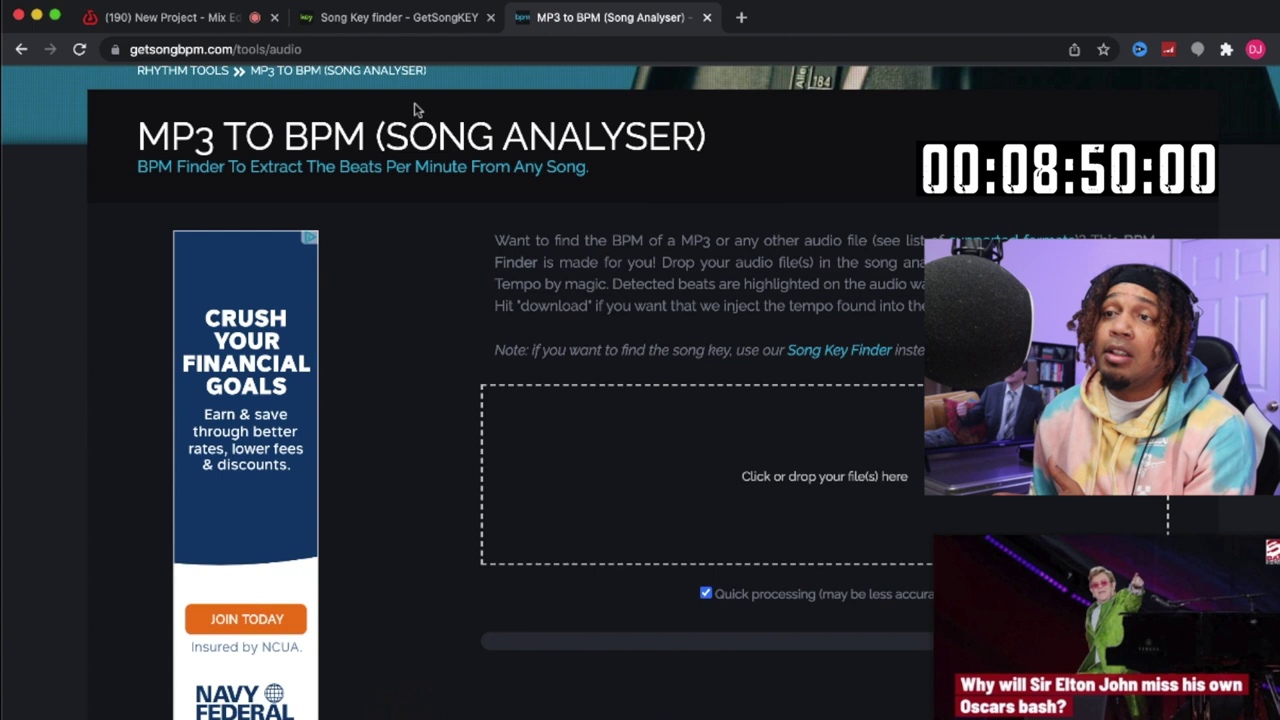
pyautogui.click(421, 24)
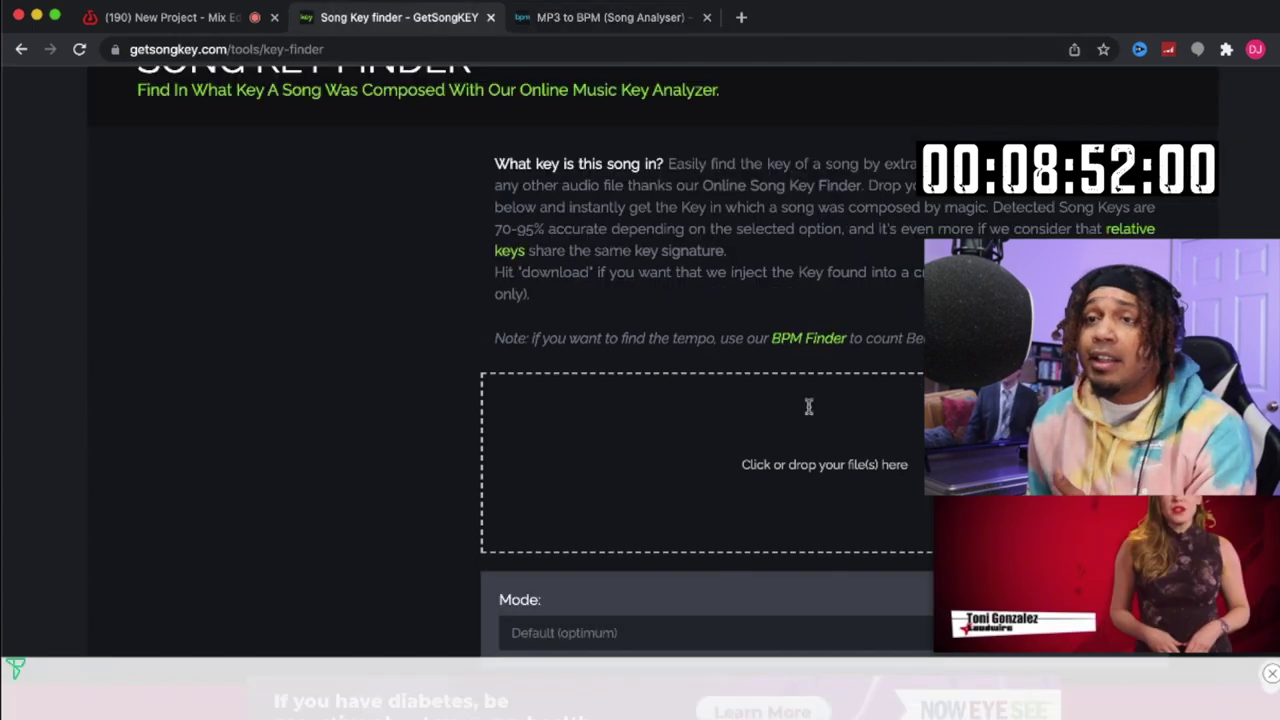
pyautogui.click(219, 22)
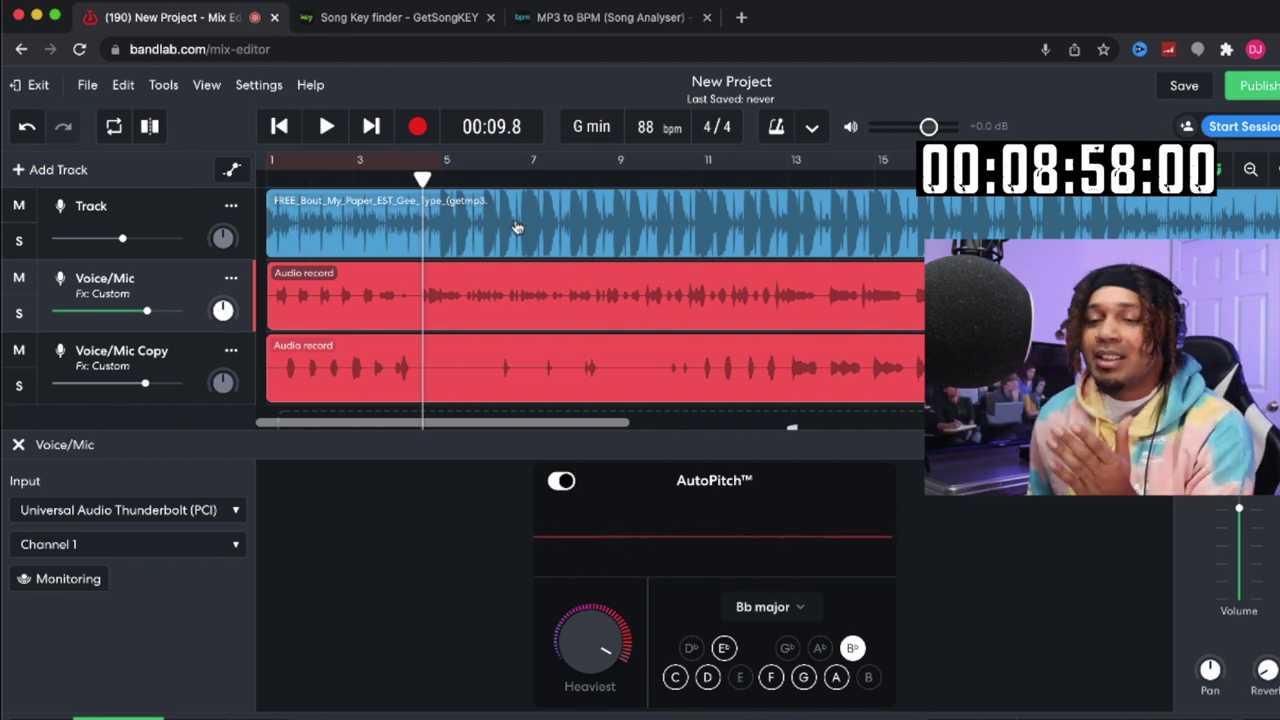
# Step: Set the Voice/Mic track's AutoPitch scale to the G minor project key with its strength at Heaviest, 100 %
pyautogui.click(790, 612)
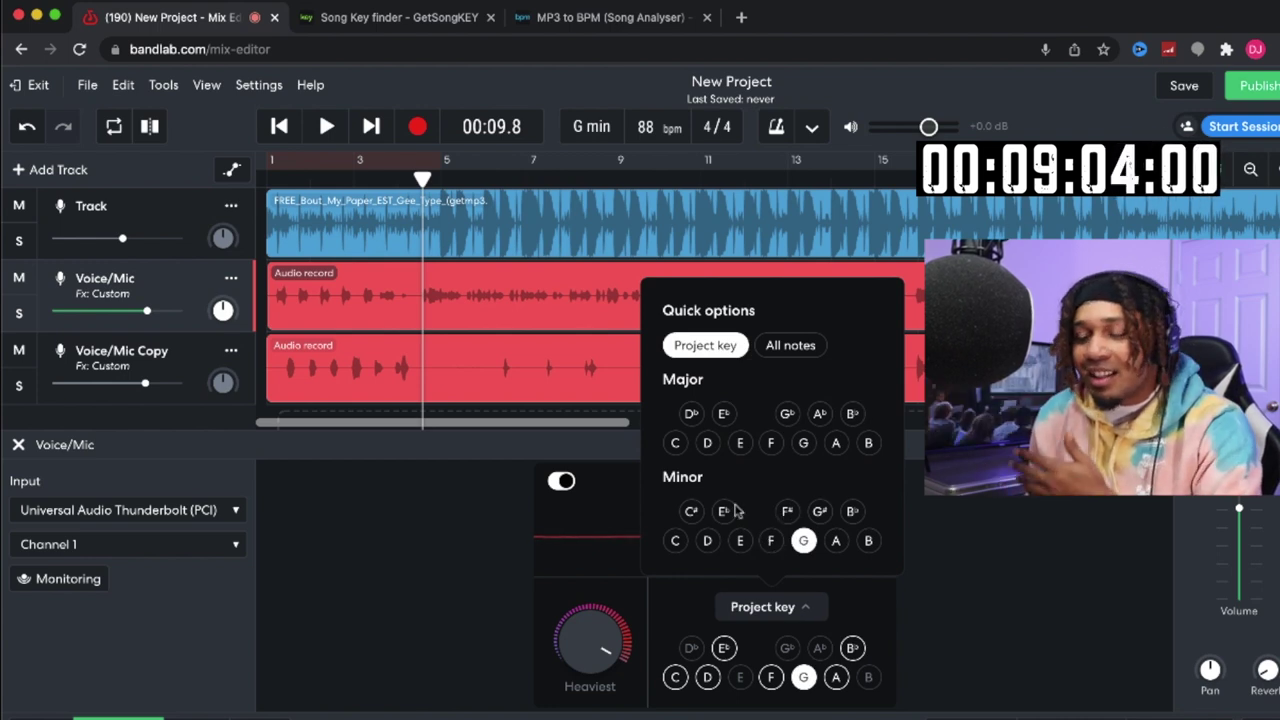
pyautogui.click(734, 509)
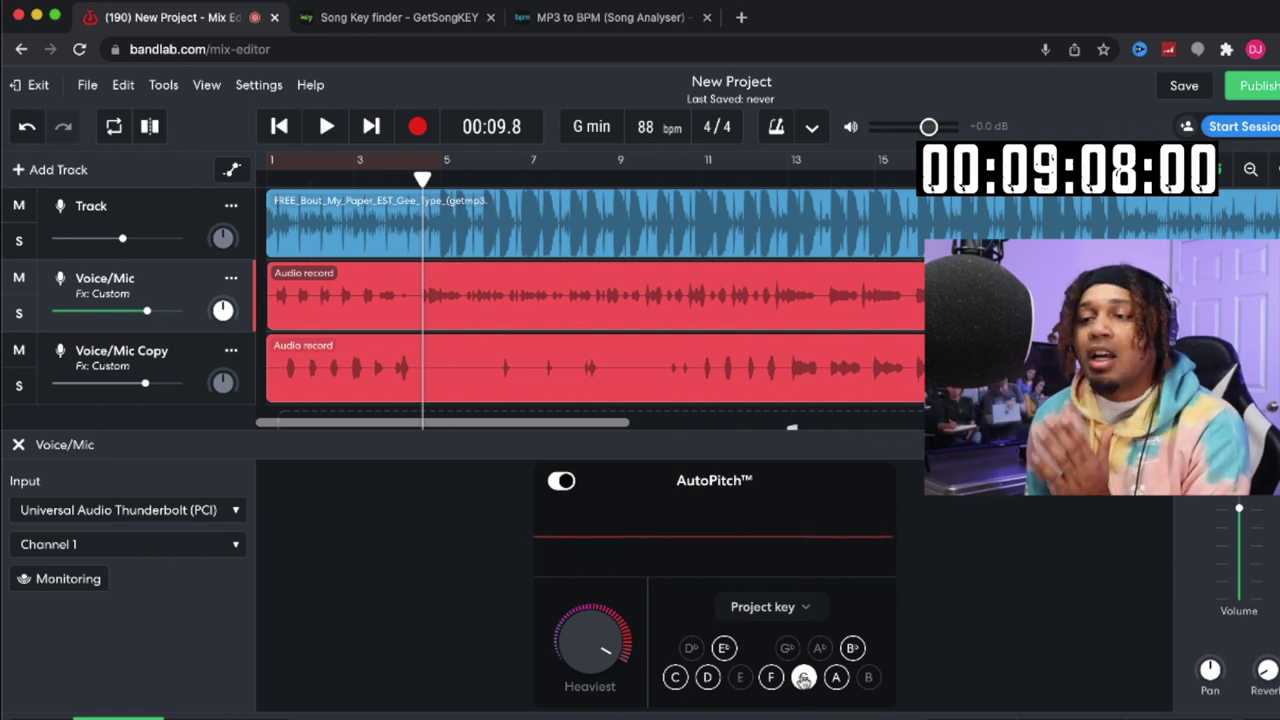
pyautogui.moveTo(609, 648)
pyautogui.moveTo(612, 648); pyautogui.dragTo(589, 588)
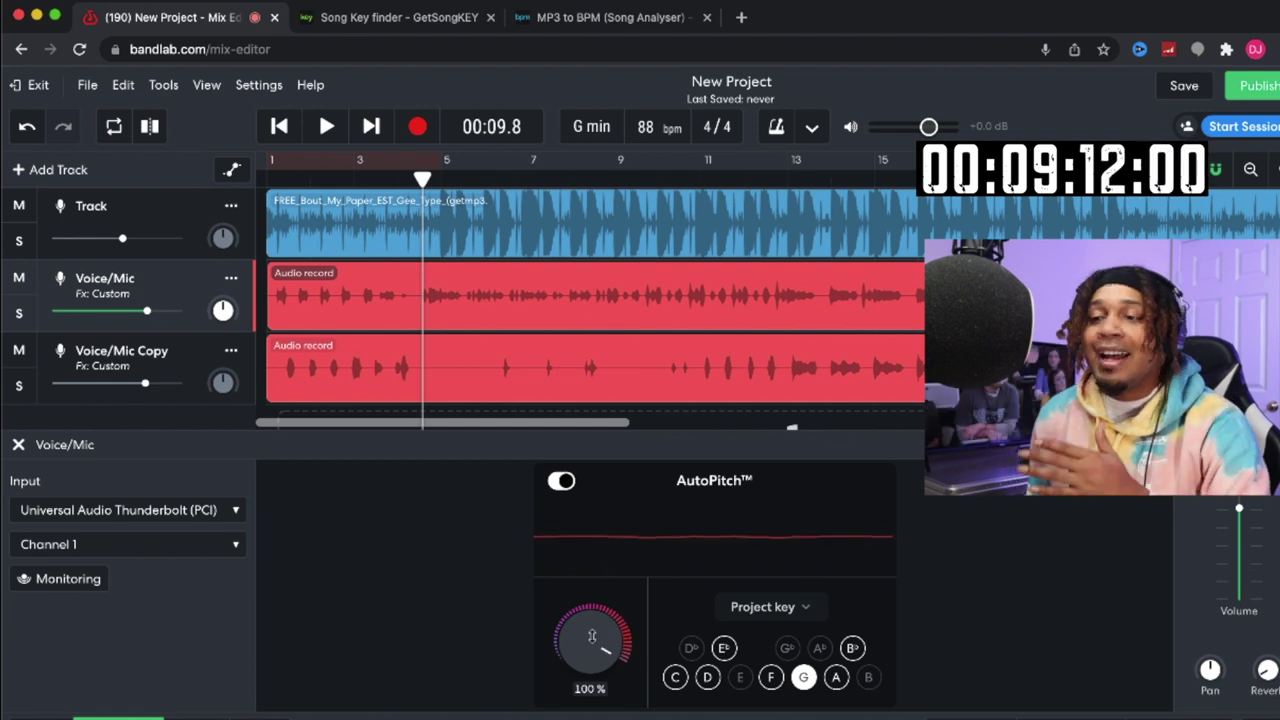
pyautogui.moveTo(592, 636); pyautogui.dragTo(596, 632)
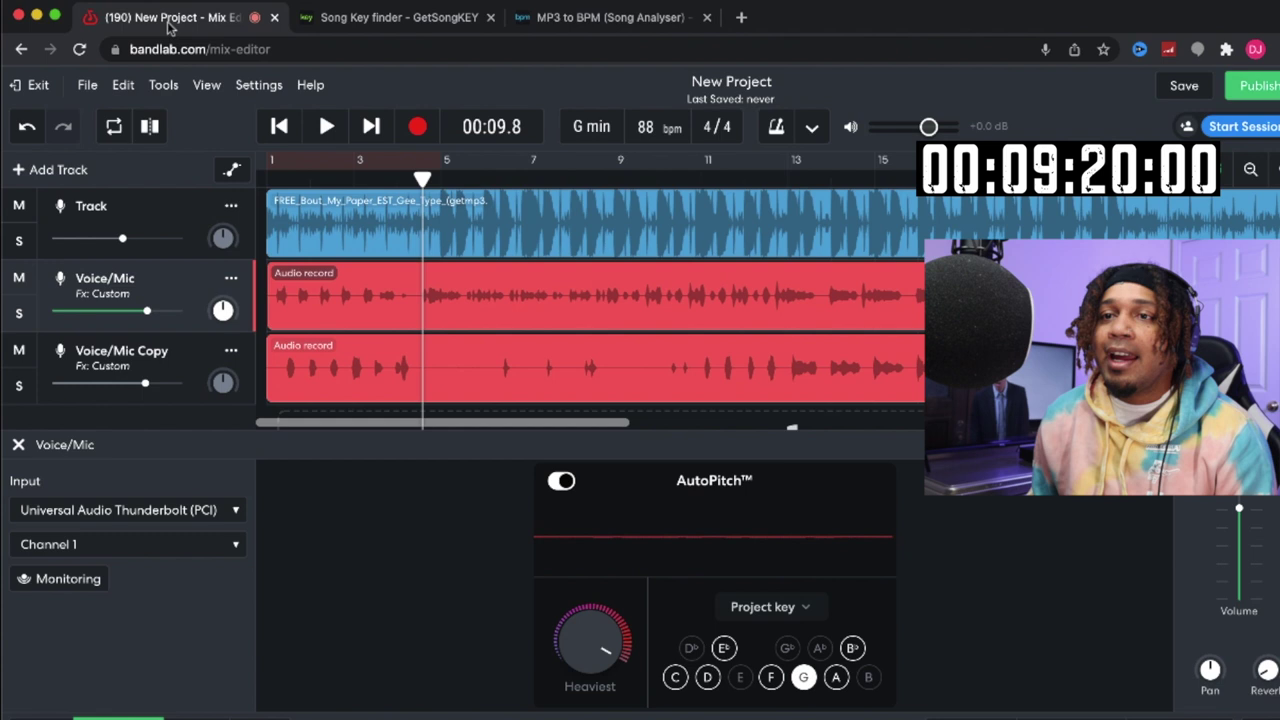
# Step: Open the Latency Test, read its round-trip correction instructions, and close it without starting the test
pyautogui.click(170, 86)
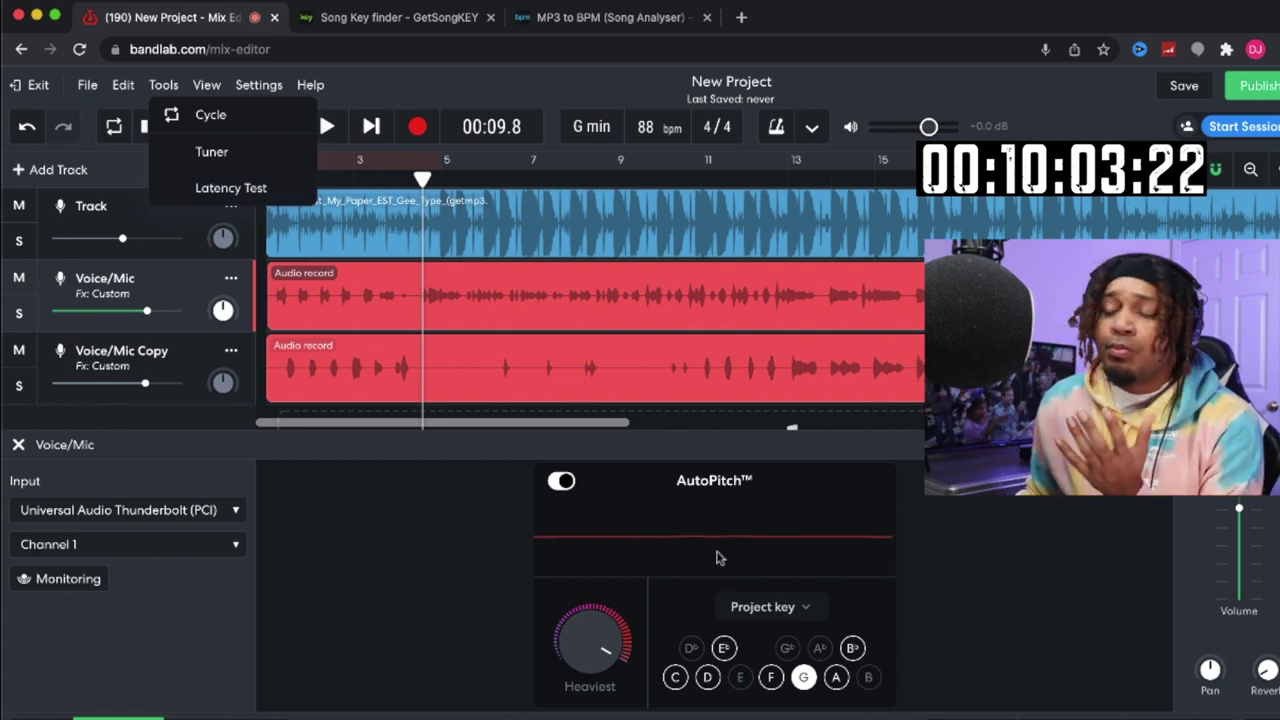
pyautogui.moveTo(608, 632)
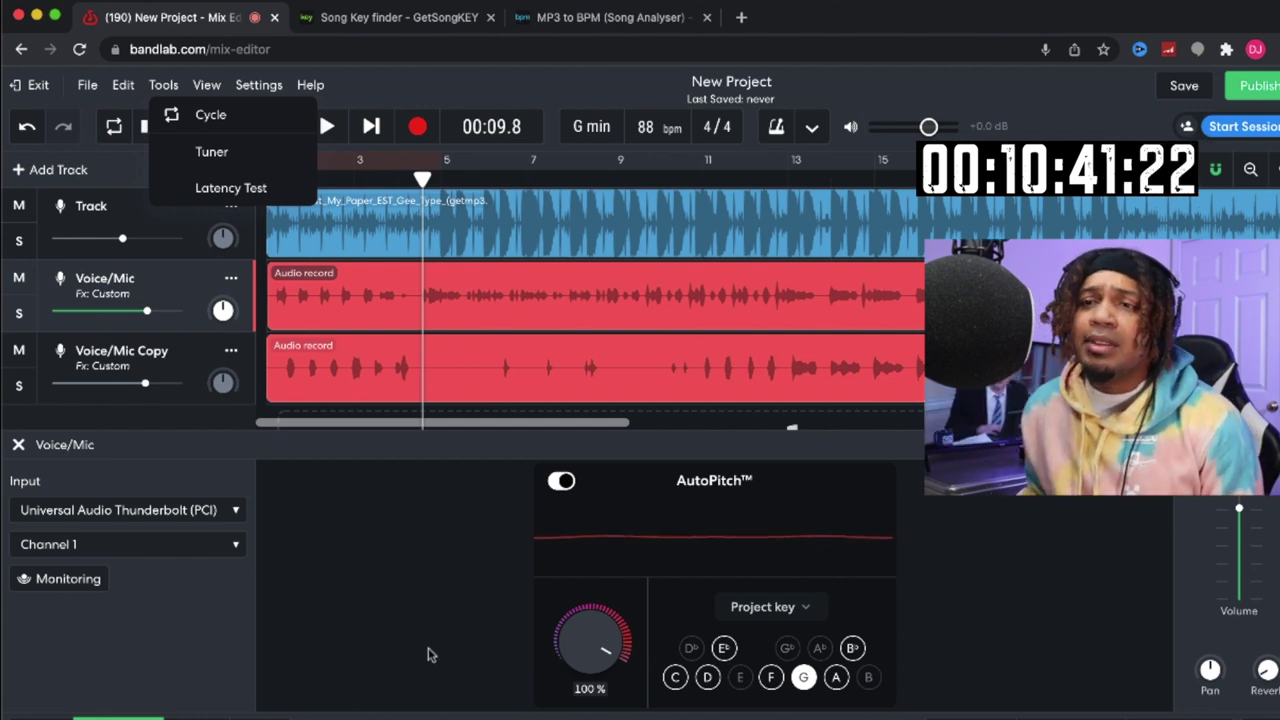
pyautogui.click(203, 190)
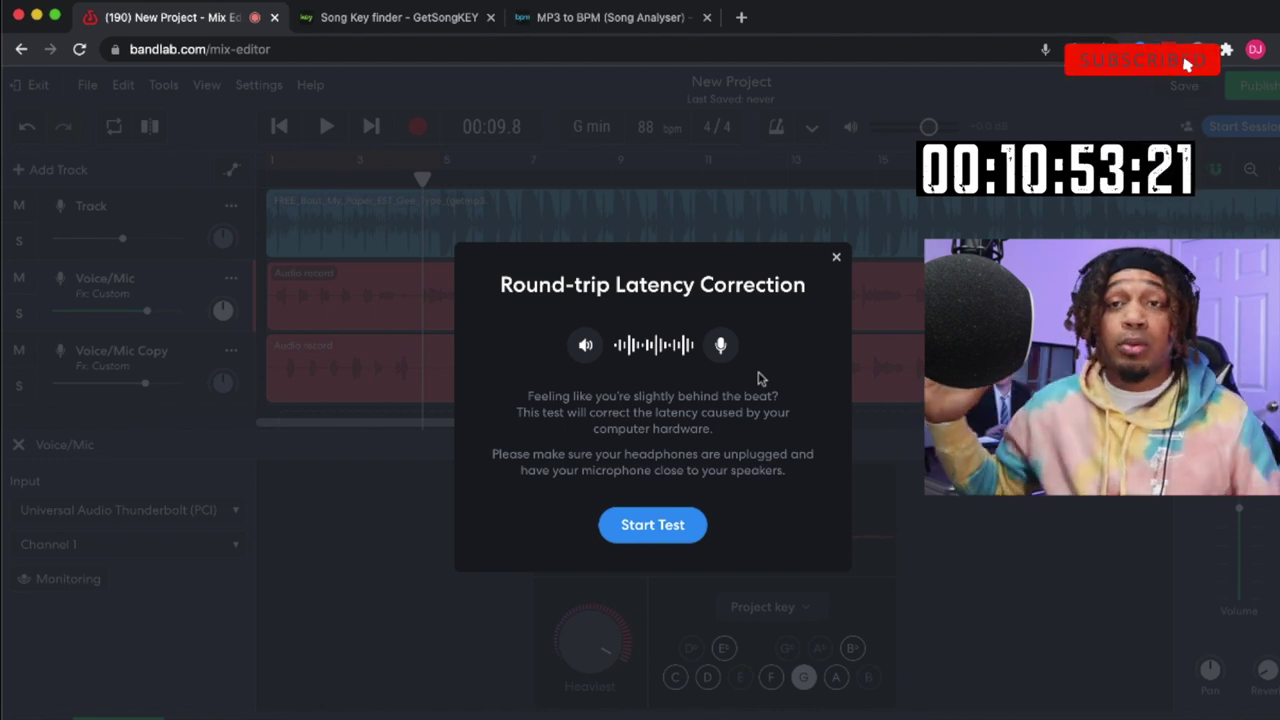
pyautogui.click(835, 260)
pyautogui.hscroll(1, 445, 334)
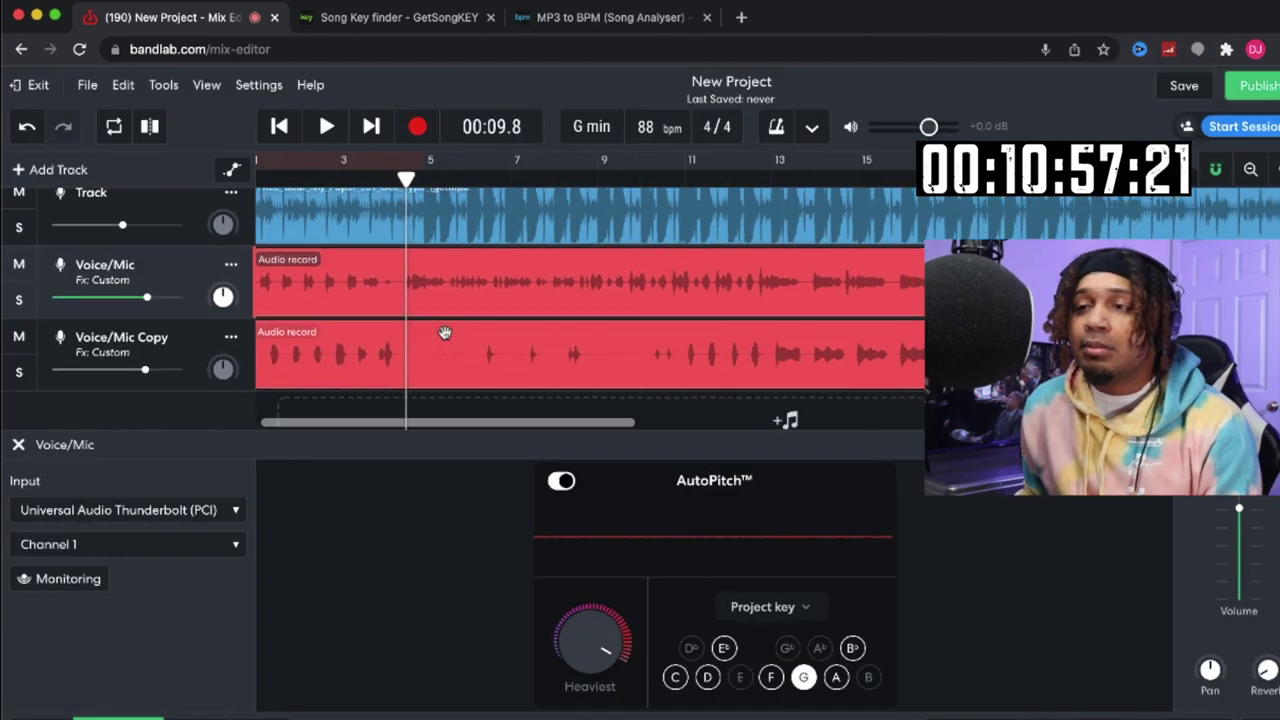
pyautogui.scroll(-1, 443, 334)
pyautogui.scroll(1, 447, 335)
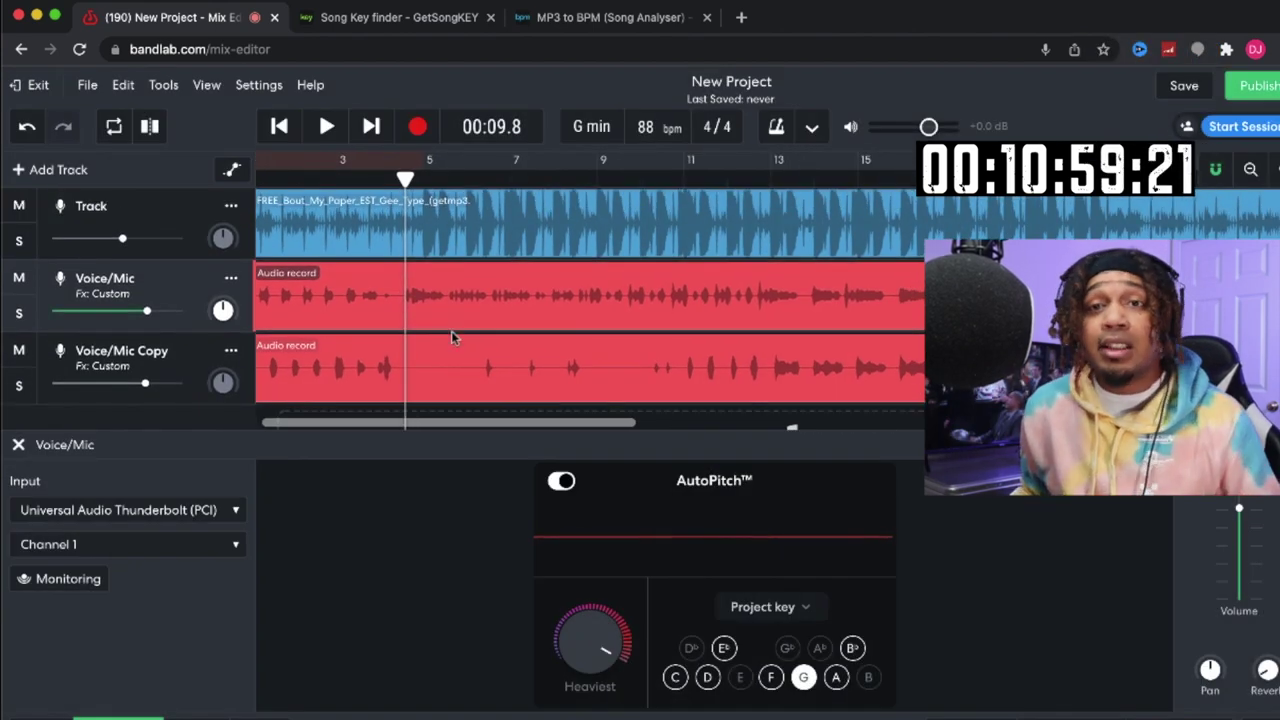